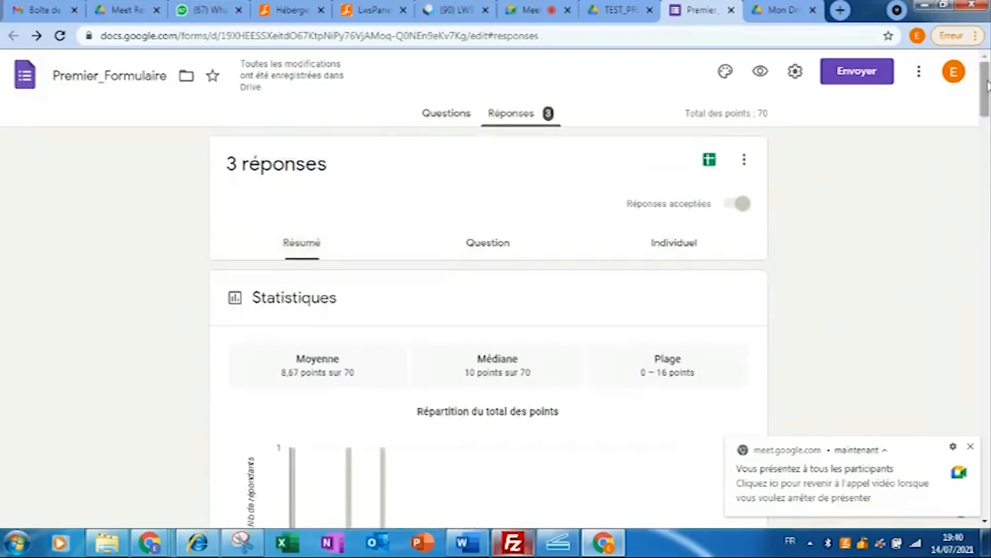
- Switch to the Individuel responses view and scroll through the first response
{"action": "left_click_drag", "start_coordinate": [987, 88], "coordinate": [988, 395]}
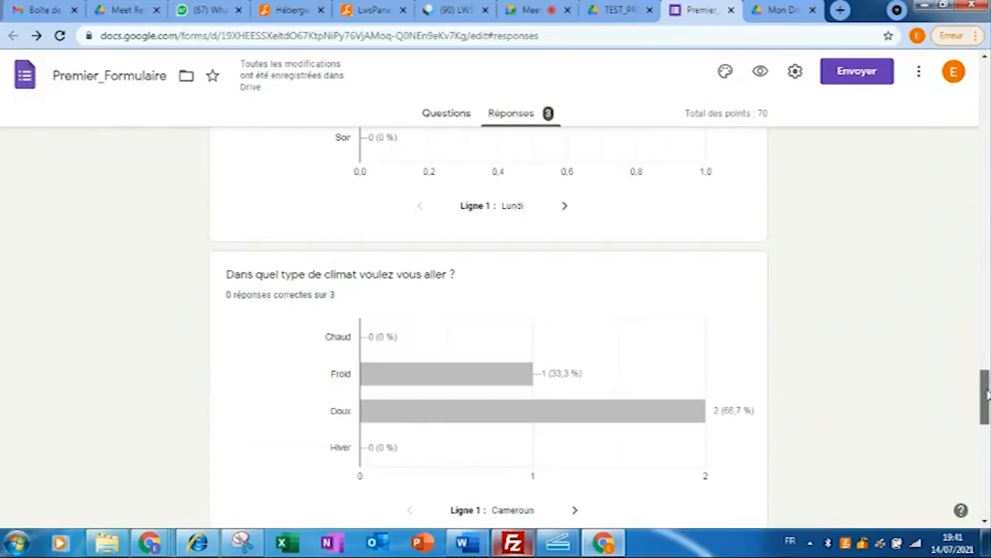
{"action": "left_click_drag", "start_coordinate": [988, 396], "coordinate": [975, 49]}
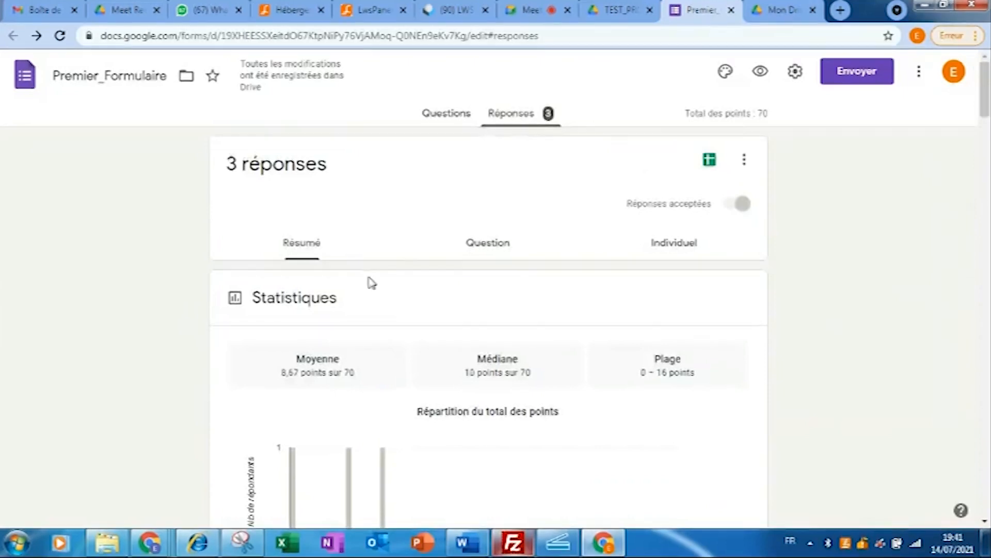
{"action": "left_click", "coordinate": [676, 244]}
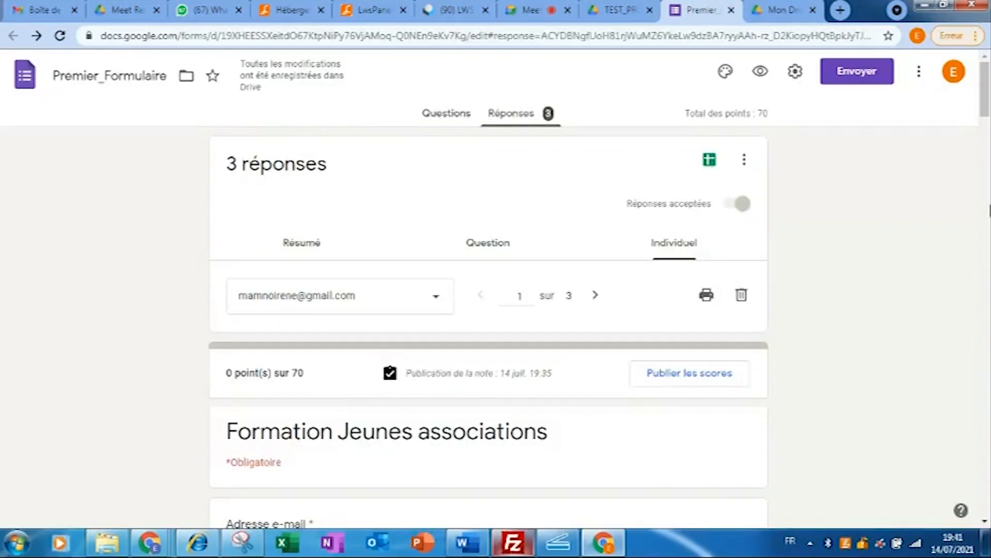
{"action": "left_click_drag", "start_coordinate": [987, 108], "coordinate": [987, 508]}
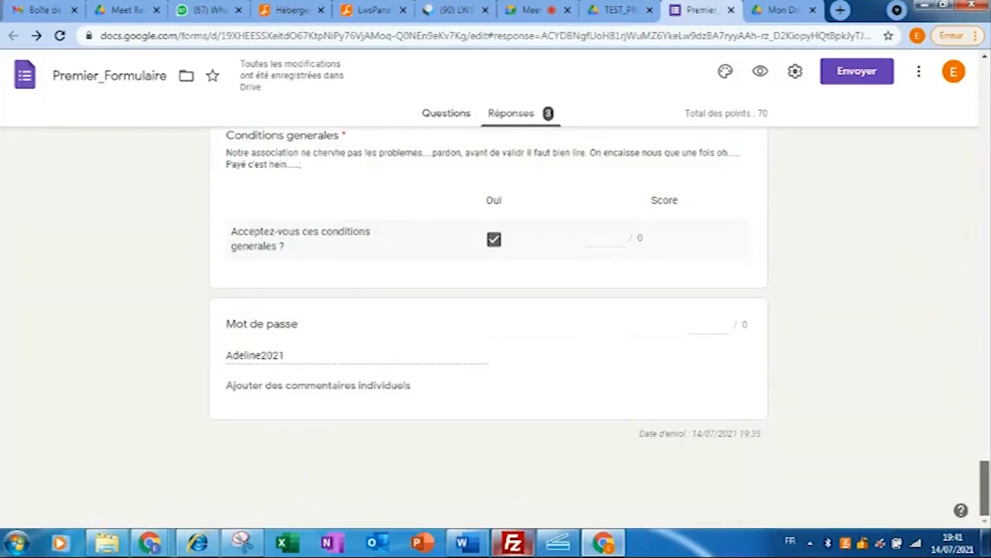
{"action": "left_click_drag", "start_coordinate": [987, 508], "coordinate": [987, 115]}
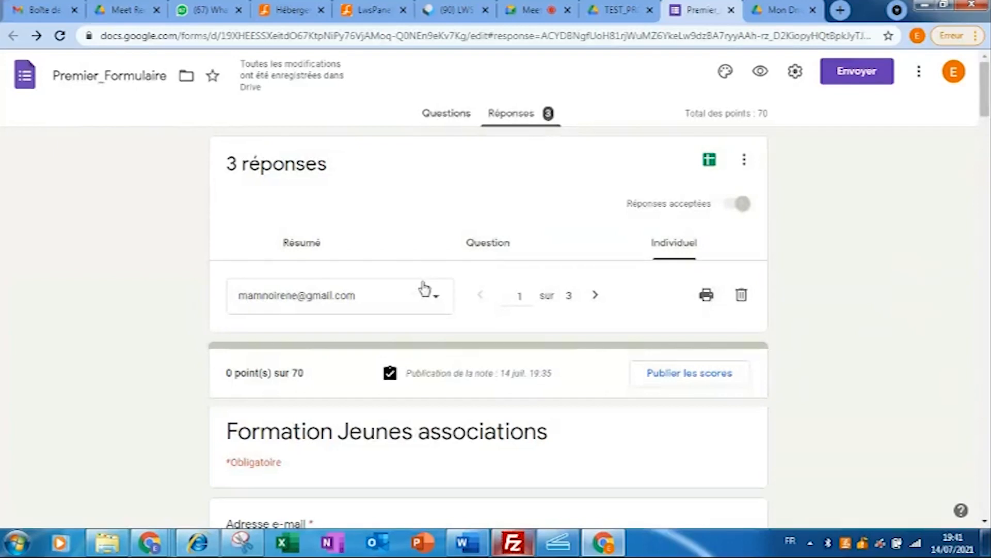
- Show the second of 3 respondents' answers, scored 10 out of 70, then return to Questions
{"action": "left_click", "coordinate": [424, 302]}
{"action": "left_click", "coordinate": [385, 336]}
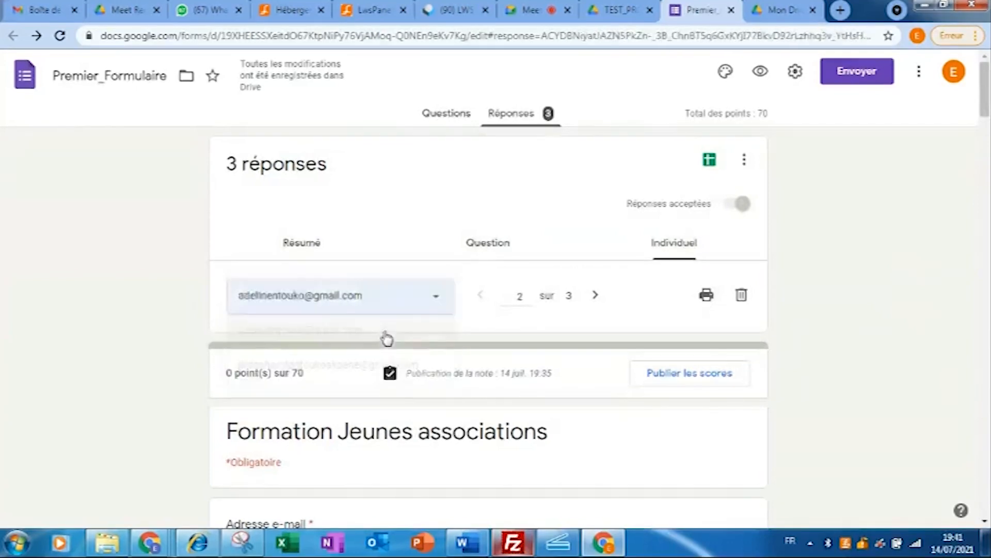
{"action": "left_click_drag", "start_coordinate": [988, 112], "coordinate": [985, 18]}
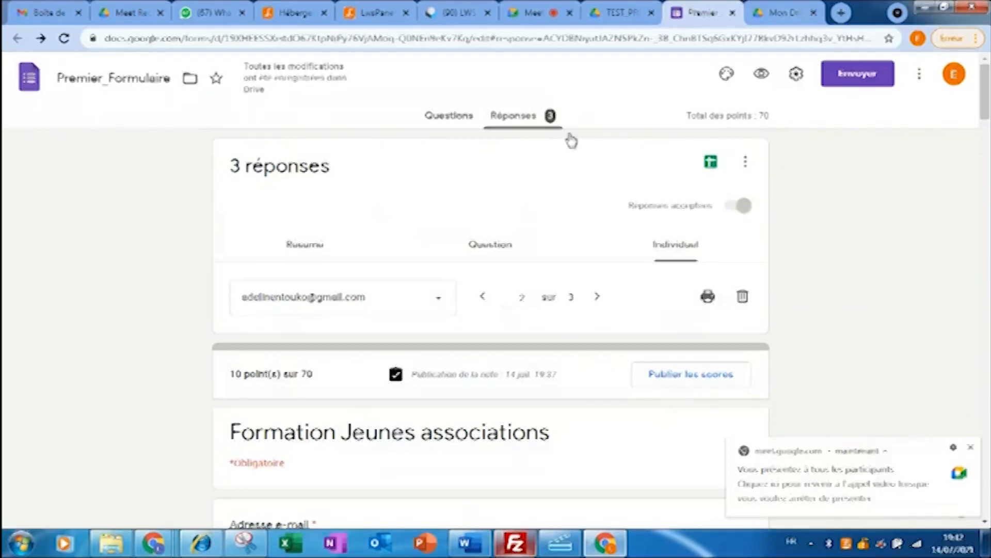
{"action": "left_click", "coordinate": [467, 122]}
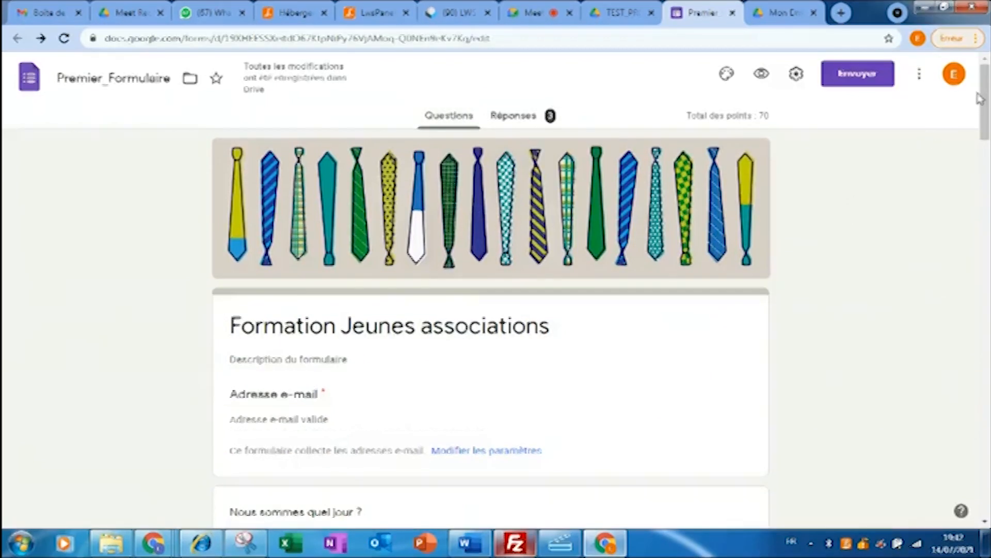
- In the Envoyer dialog's e-mail option, turn on 'Inclure le formulaire dans l'e-mail', then view the link
{"action": "mouse_move", "coordinate": [987, 91]}
{"action": "left_mouse_down"}
{"action": "mouse_move", "coordinate": [986, 166]}
{"action": "mouse_move", "coordinate": [984, 77]}
{"action": "left_mouse_up"}
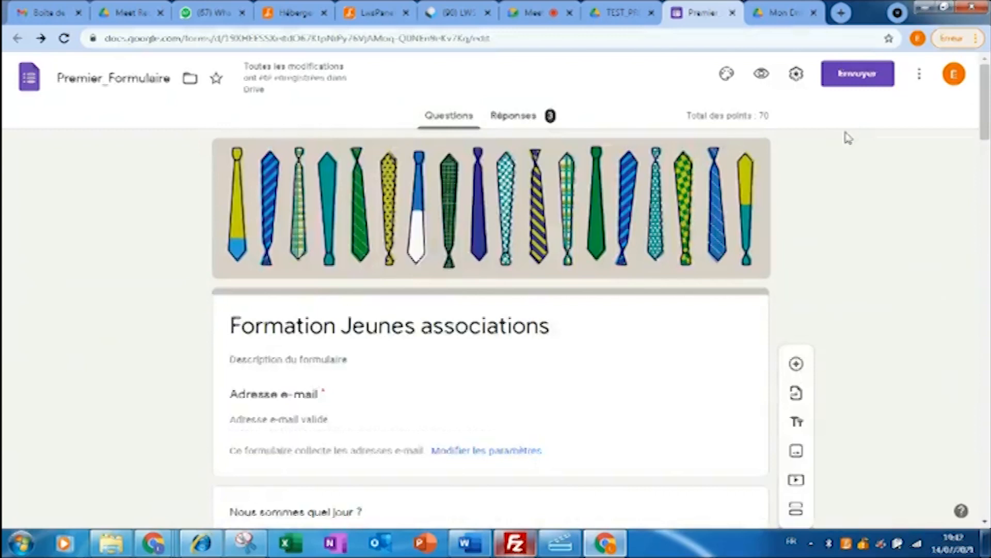
{"action": "left_click", "coordinate": [856, 82]}
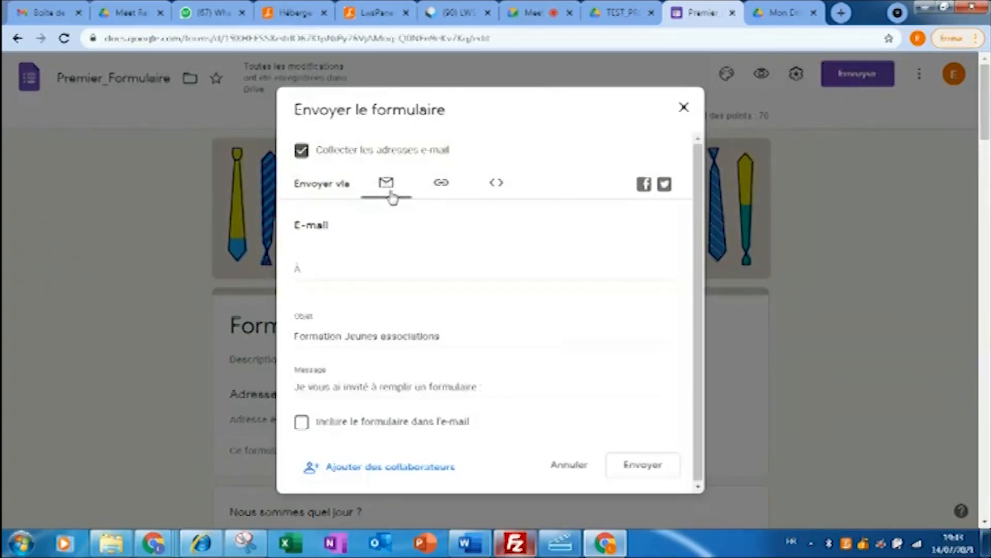
{"action": "left_click", "coordinate": [344, 268]}
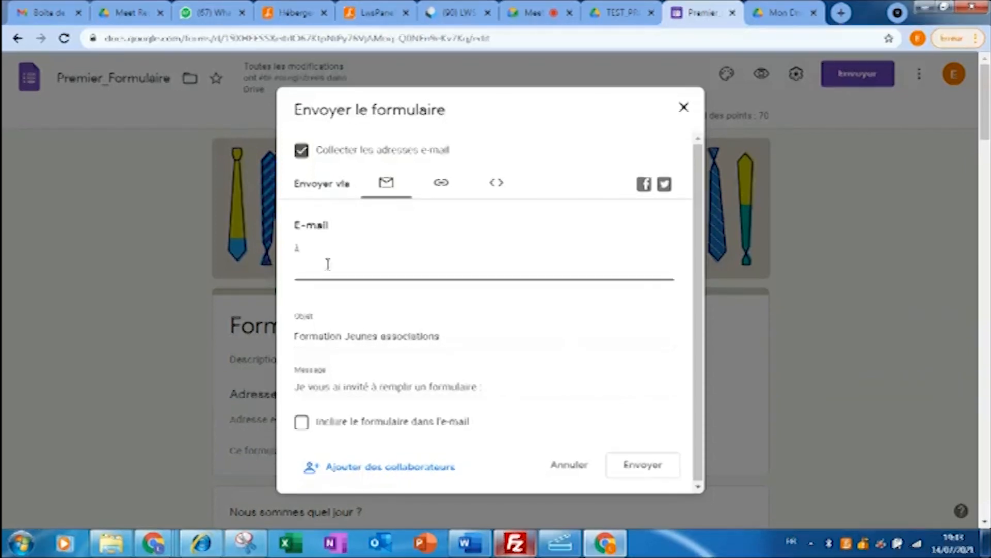
{"action": "left_click", "coordinate": [438, 335]}
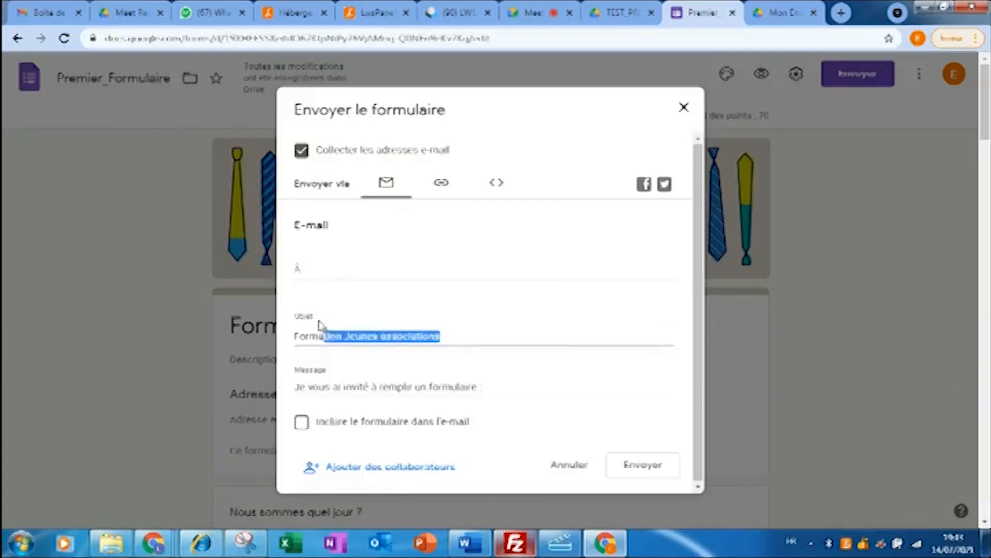
{"action": "triple_click", "coordinate": [463, 385]}
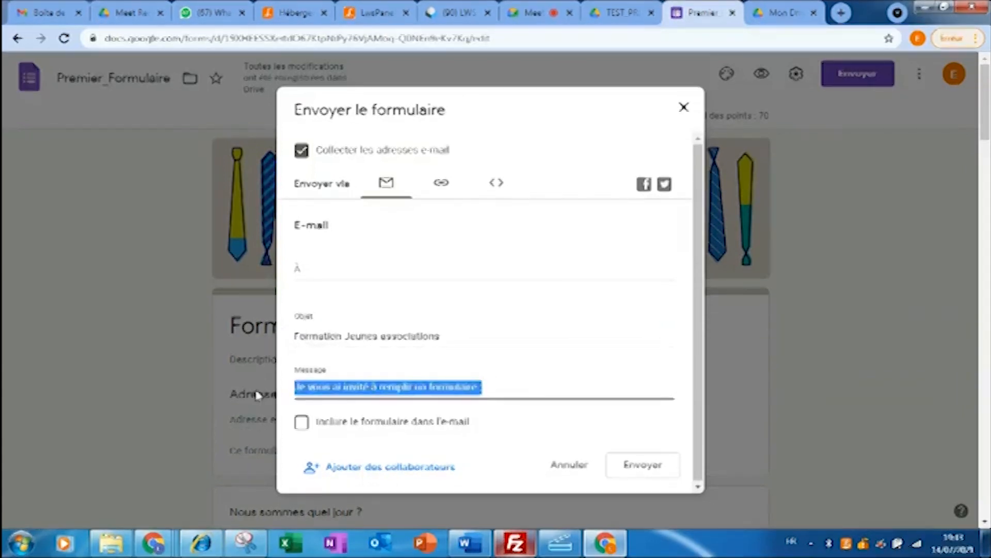
{"action": "left_click", "coordinate": [302, 425]}
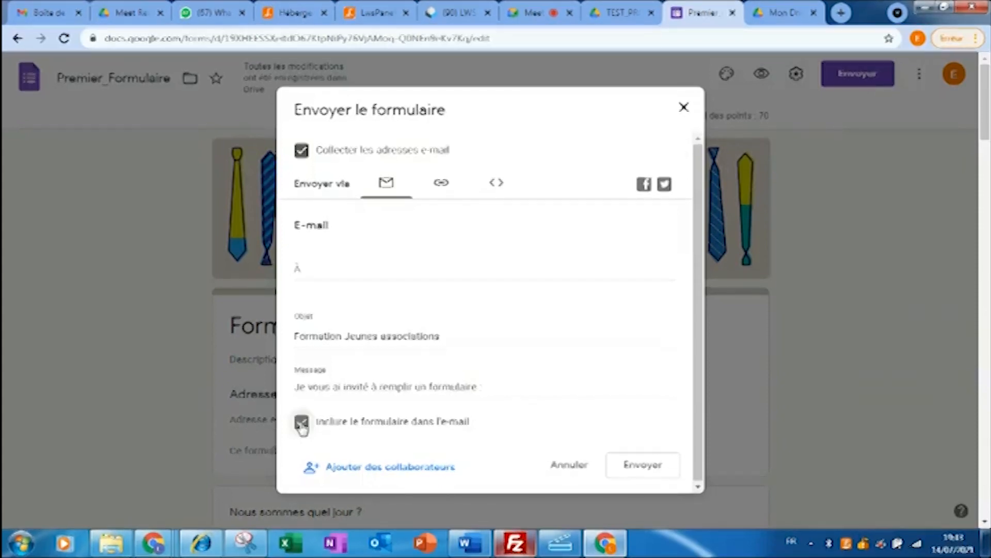
{"action": "left_click", "coordinate": [447, 189]}
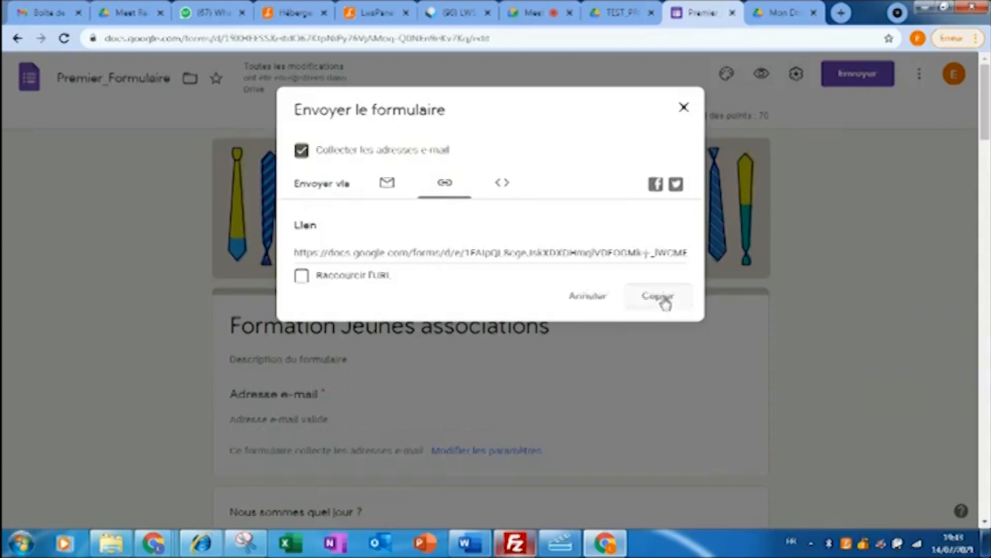
- View the form's embed HTML code, cancel the send dialog, then reopen it
{"action": "left_click", "coordinate": [502, 183]}
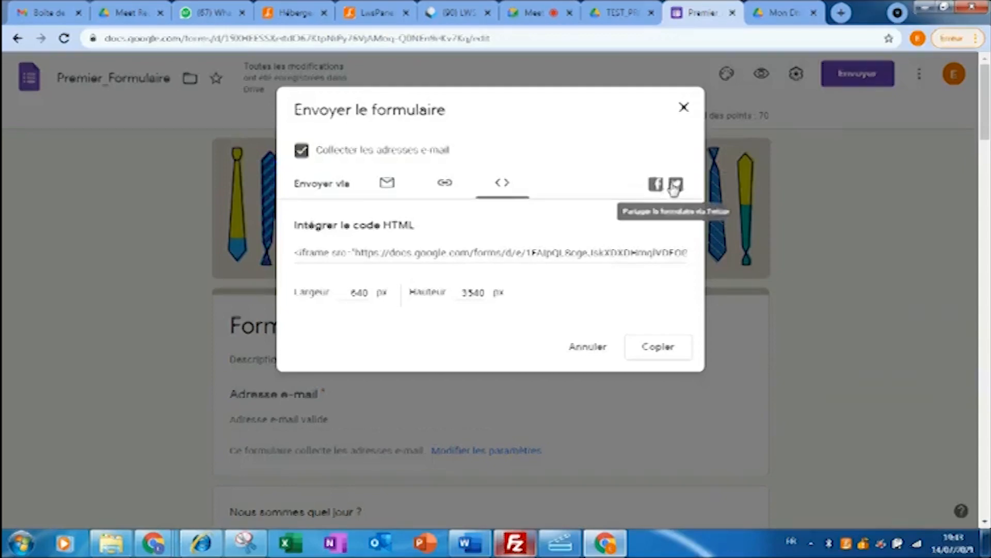
{"action": "left_click", "coordinate": [596, 353]}
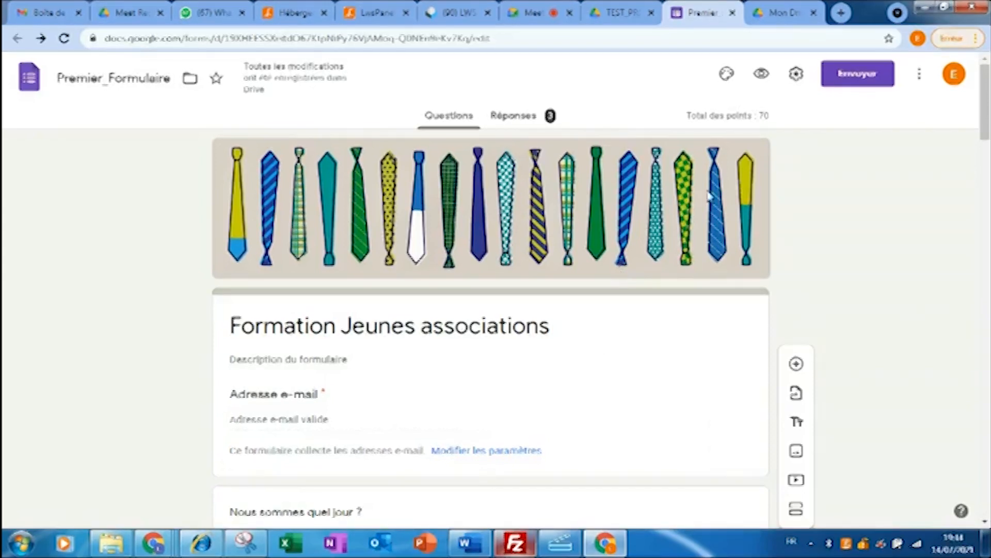
{"action": "left_click", "coordinate": [835, 84]}
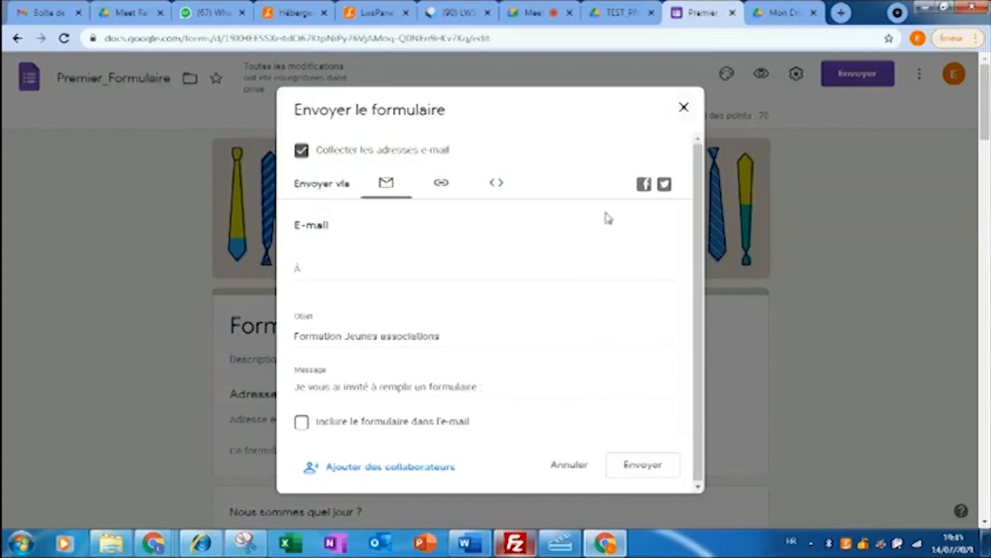
- Enter the recipient's e-mail address and set the subject to 'Test Formulaire'
{"action": "left_click", "coordinate": [464, 267]}
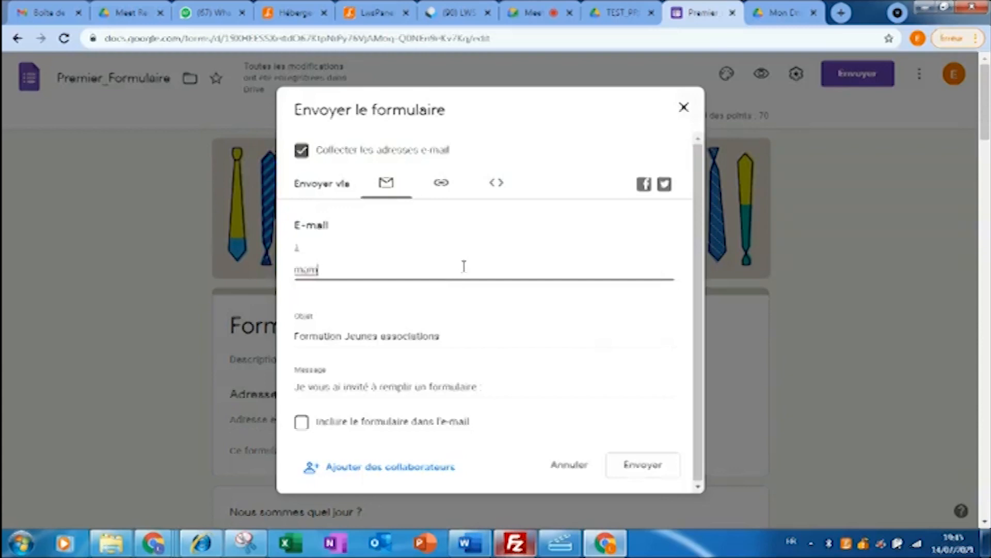
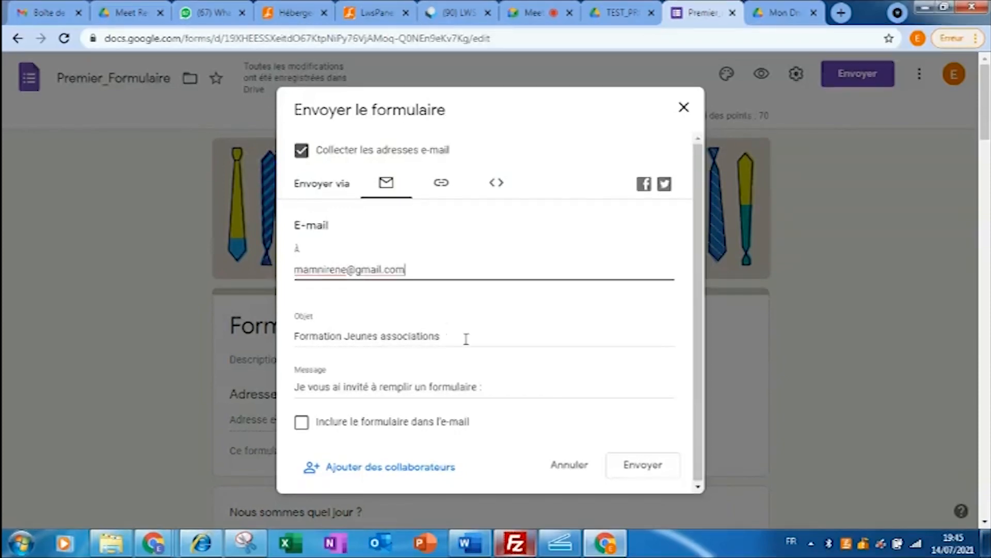
{"action": "left_click_drag", "start_coordinate": [464, 338], "coordinate": [193, 351]}
{"action": "type", "text": "Test"}
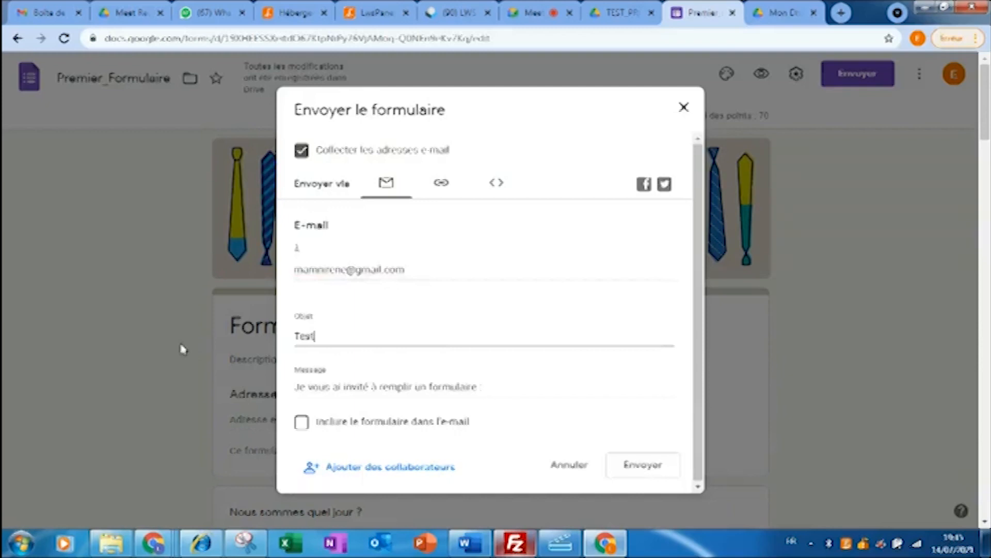
{"action": "type", "text": " Formulaire"}
- Replace the default message with a short personal note asking the recipient to fill in the form
{"action": "left_click_drag", "start_coordinate": [496, 394], "coordinate": [248, 411]}
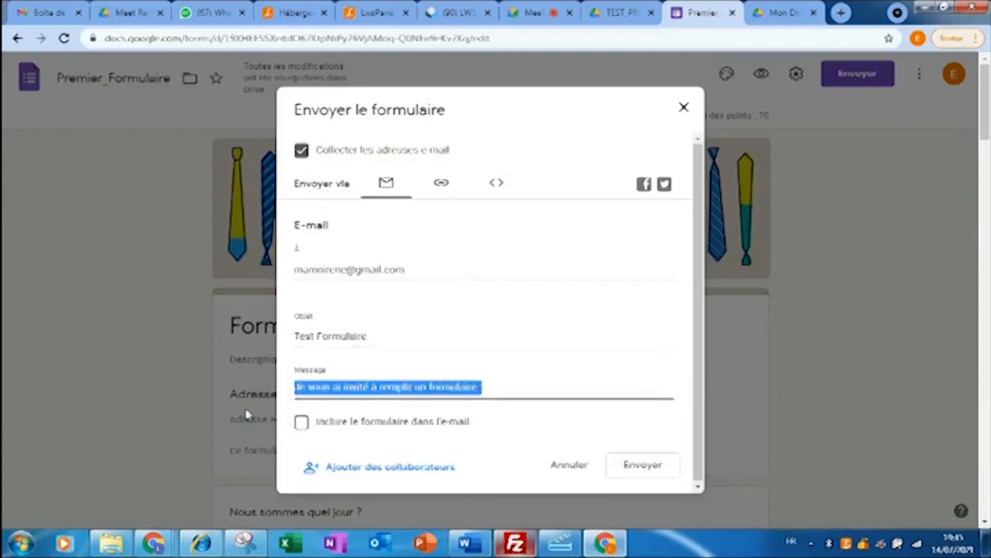
{"action": "type", "text": "Bonour"}
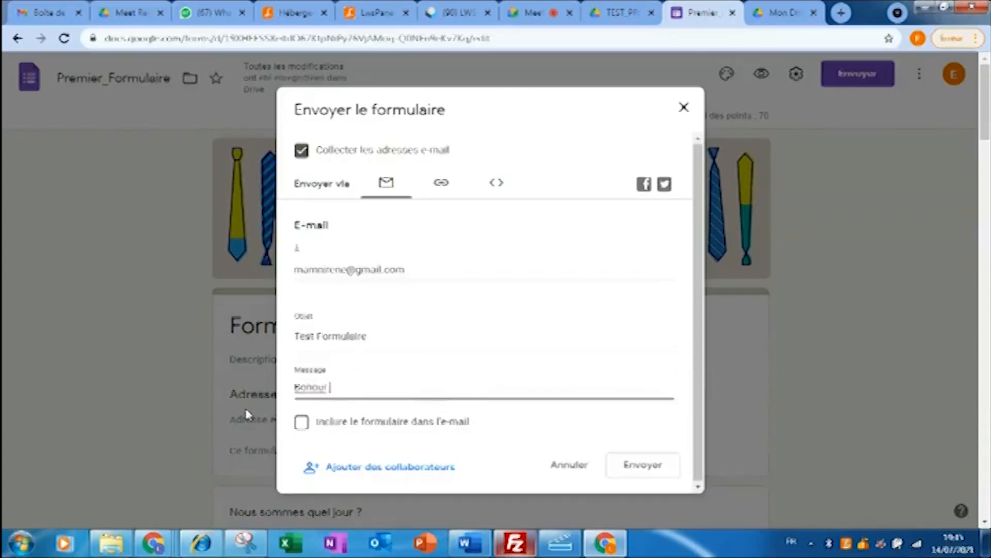
{"action": "type", "text": " Irene,"}
{"action": "key", "text": "Return"}
{"action": "key", "text": "Return"}
{"action": "type", "text": "Sy"}
{"action": "key", "text": "BackSpace"}
{"action": "type", "text": "tp, "}
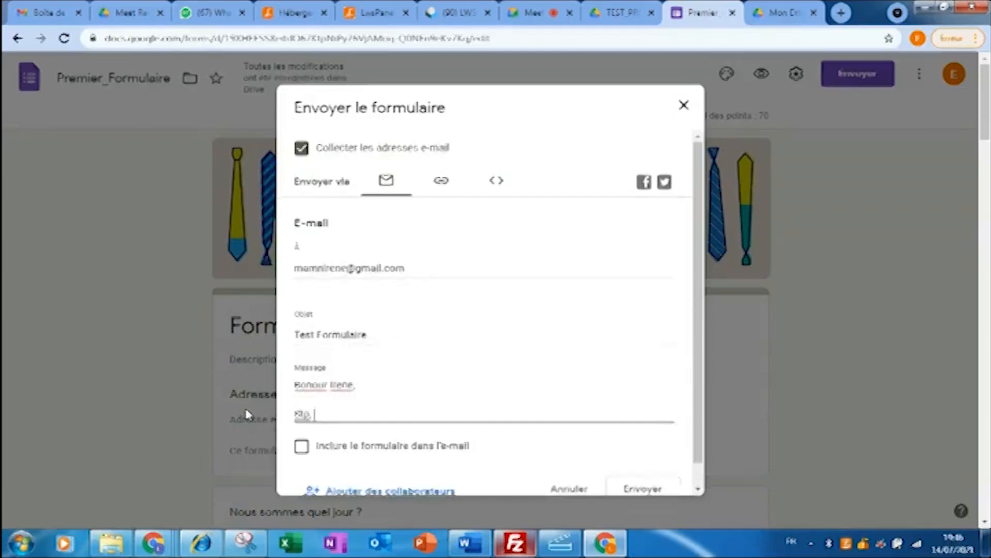
{"action": "type", "text": "peux tu remplir ce "}
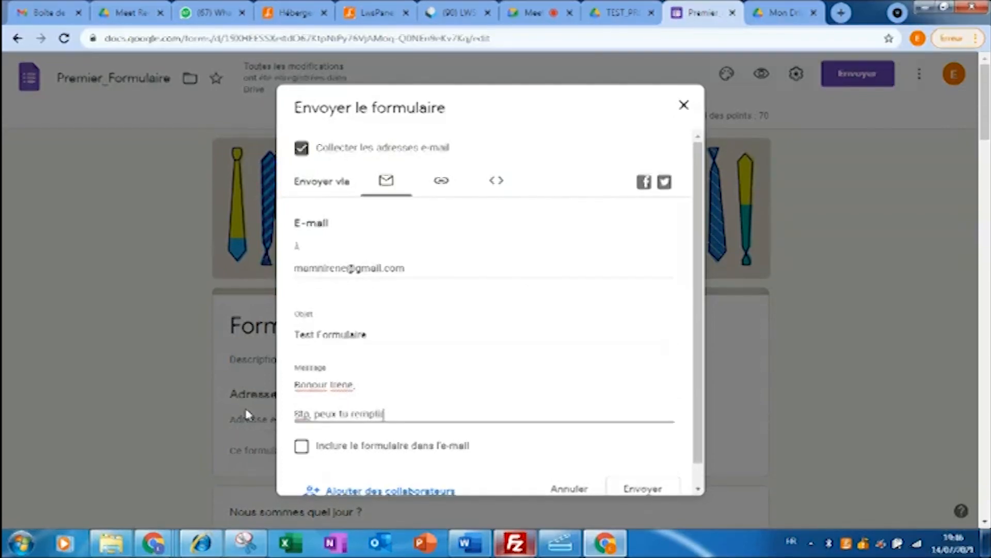
{"action": "type", "text": "formulaire. "}
{"action": "type", "text": ".. ?"}
{"action": "key", "text": "Return"}
{"action": "type", "text": "Je pense q"}
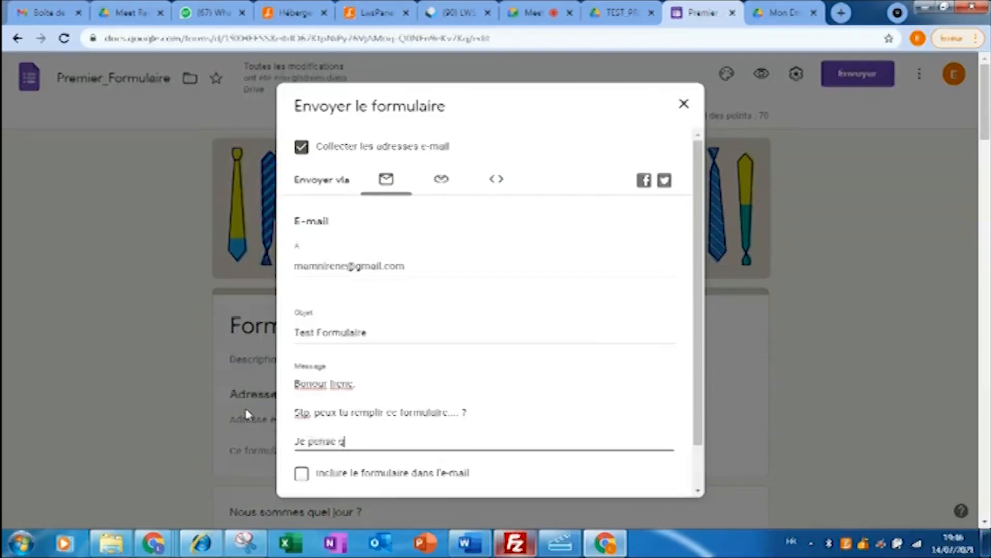
{"action": "type", "text": "ue ce sera très bien pou"}
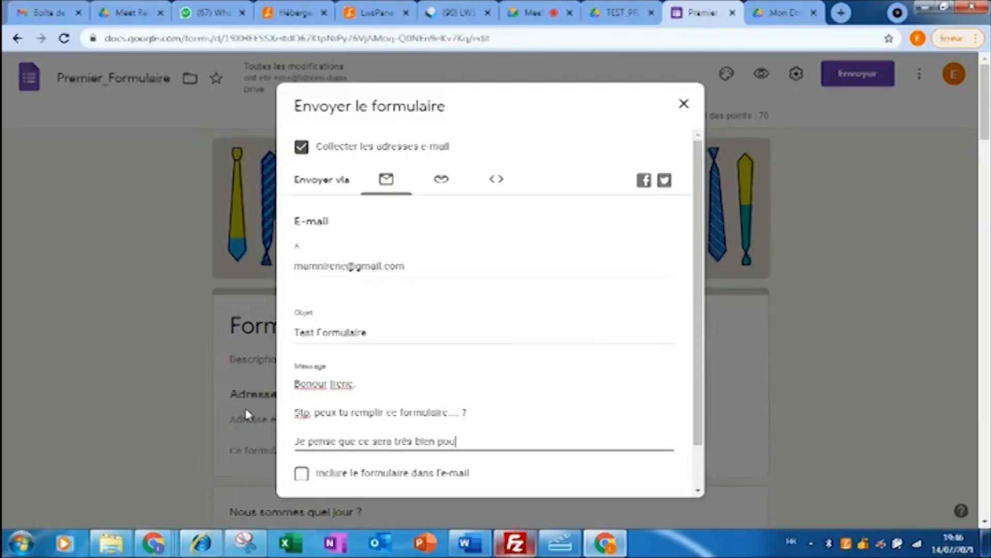
{"action": "type", "text": "r toi et pour mloiu"}
{"action": "key", "text": "Return"}
{"action": "key", "text": "Return"}
{"action": "type", "text": "Salut"}
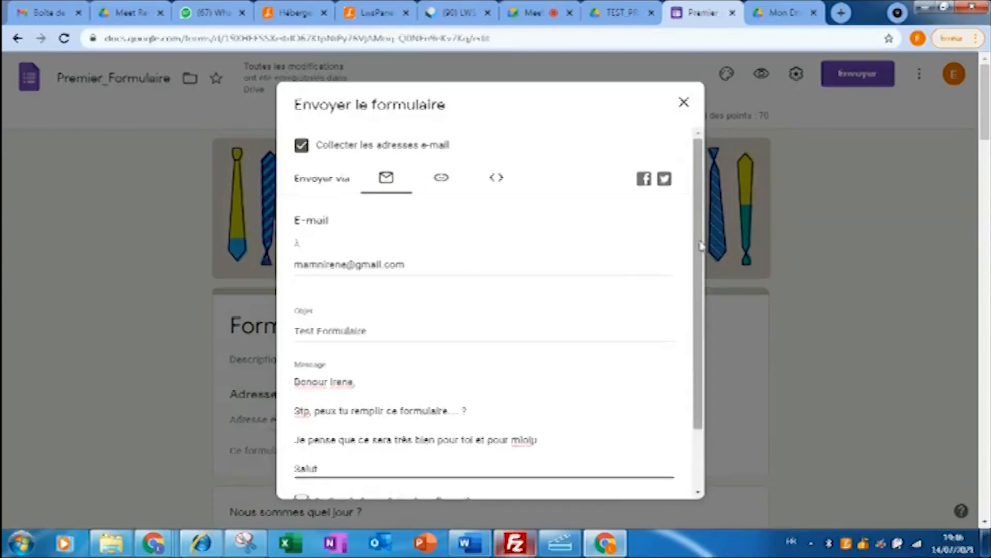
- Include the form in the e-mail and send the invitation
{"action": "scroll", "coordinate": [595, 429], "scroll_direction": "down", "scroll_amount": 2}
{"action": "left_click", "coordinate": [302, 428]}
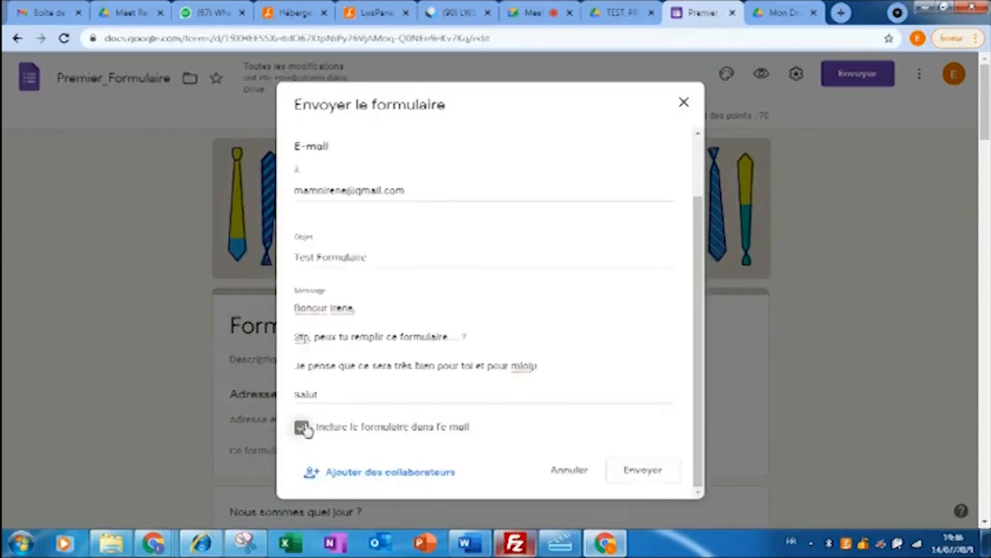
{"action": "left_click", "coordinate": [644, 470]}
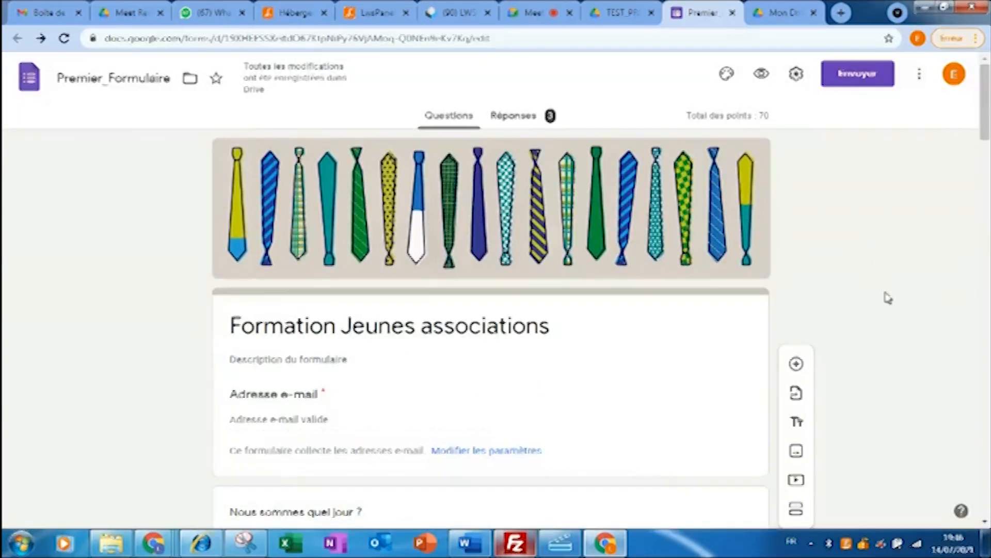
- Copy the form's shareable link, glance at the embed code, and close the send dialog
{"action": "left_click_drag", "start_coordinate": [986, 126], "coordinate": [987, 53]}
{"action": "left_click", "coordinate": [858, 73]}
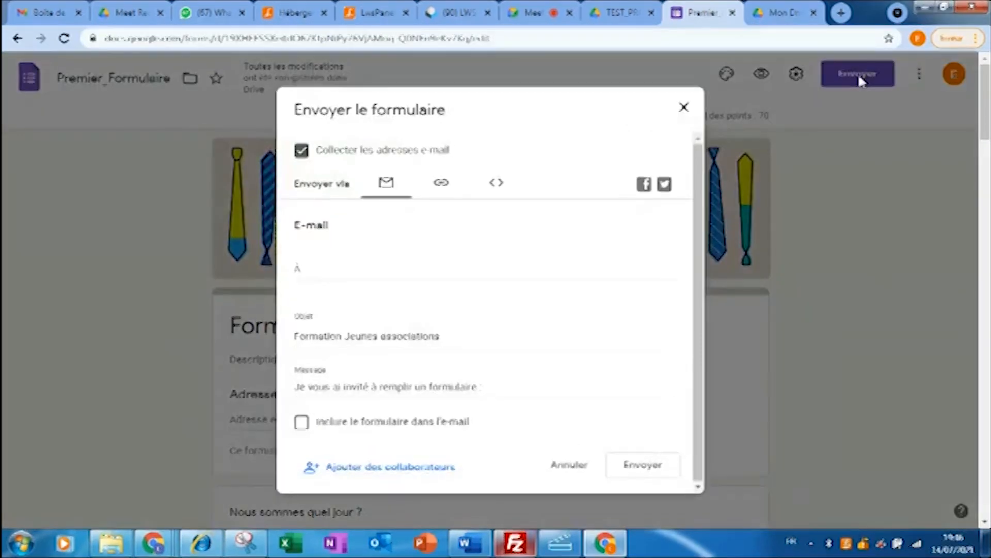
{"action": "left_click", "coordinate": [441, 182]}
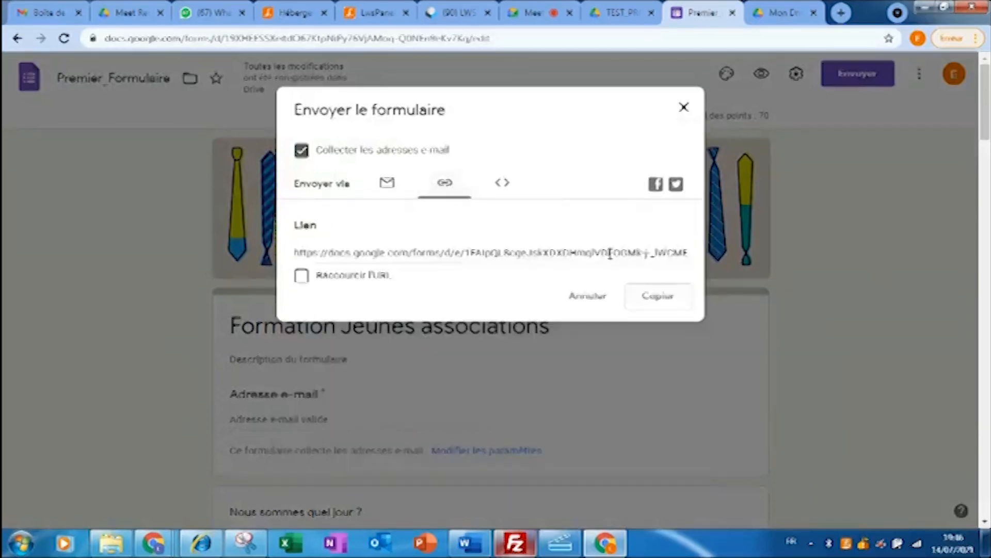
{"action": "left_click", "coordinate": [669, 302]}
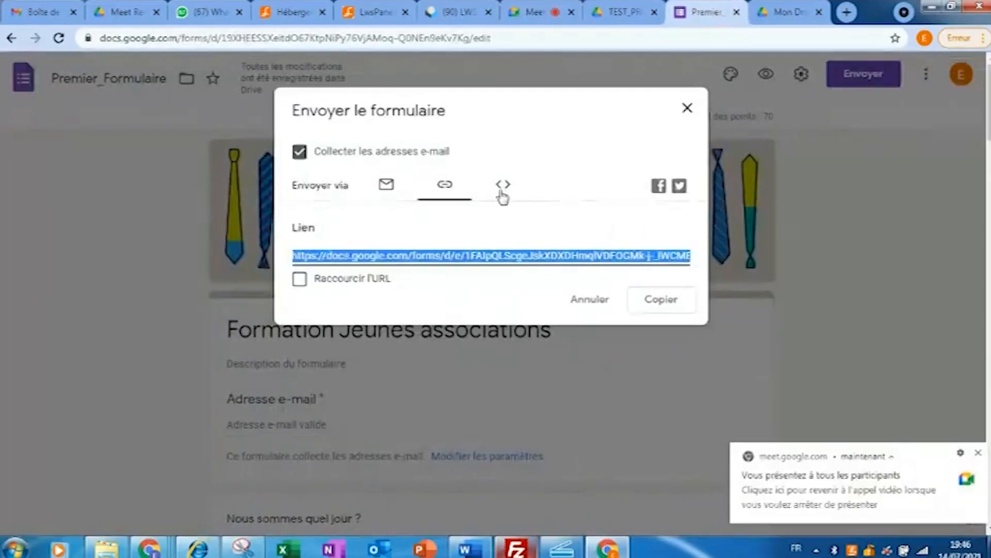
{"action": "left_click", "coordinate": [503, 191]}
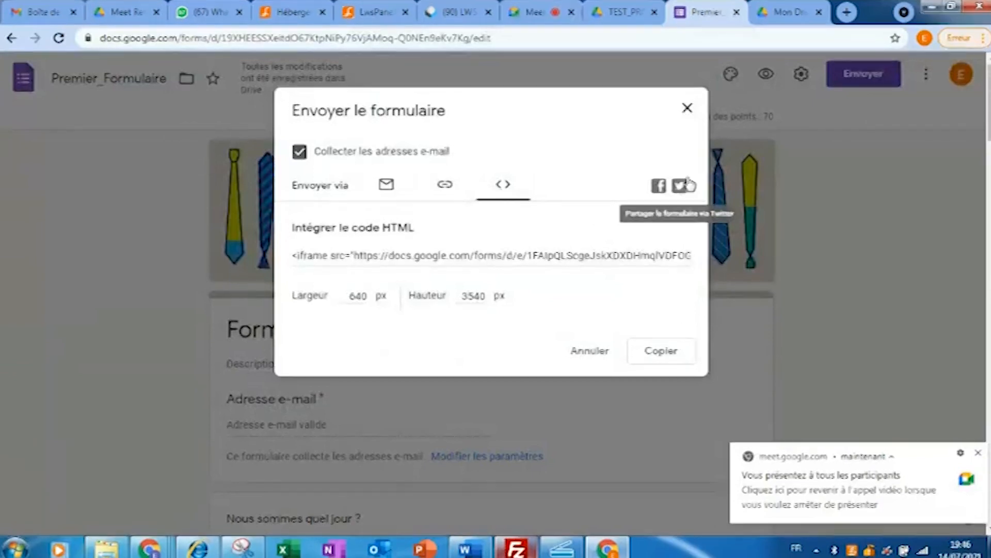
{"action": "left_click", "coordinate": [688, 107]}
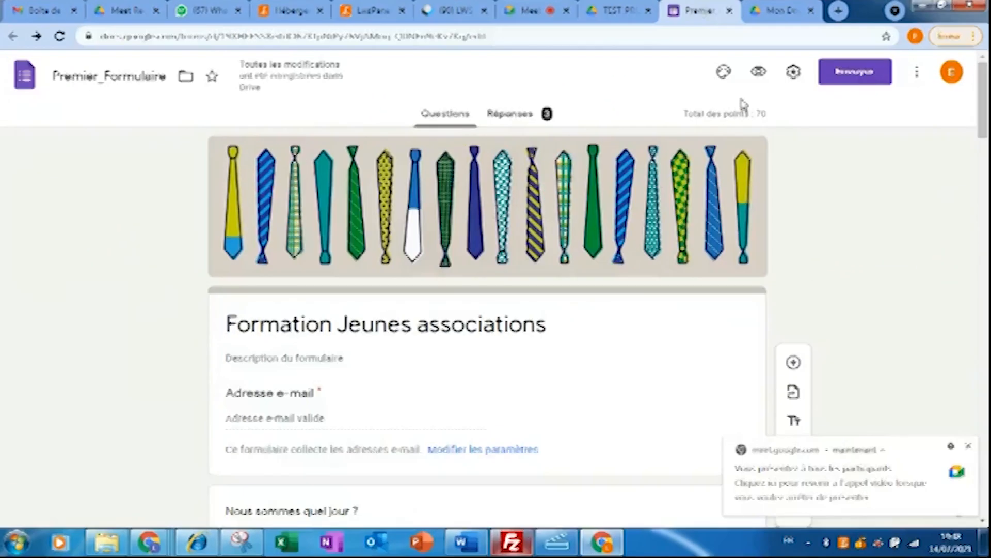
- Turn off 'Convertir en questionnaire' in the Questionnaires settings and save
{"action": "left_click", "coordinate": [796, 72]}
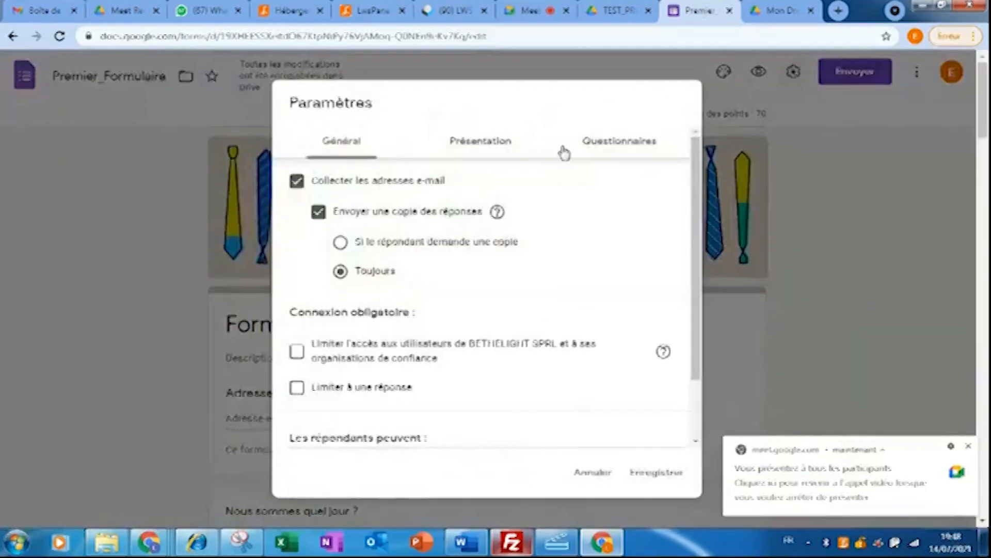
{"action": "left_click", "coordinate": [614, 147]}
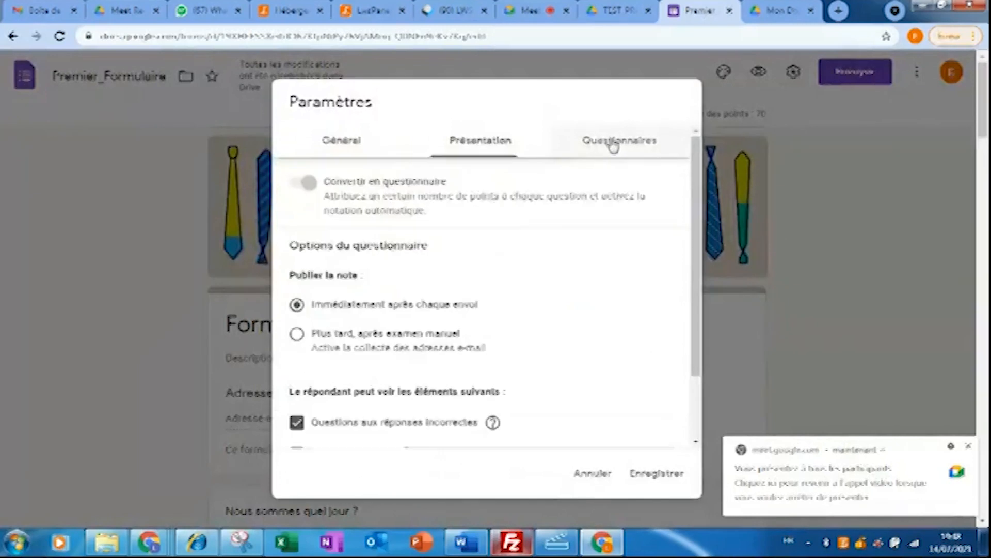
{"action": "left_click", "coordinate": [303, 183]}
{"action": "left_click", "coordinate": [656, 473]}
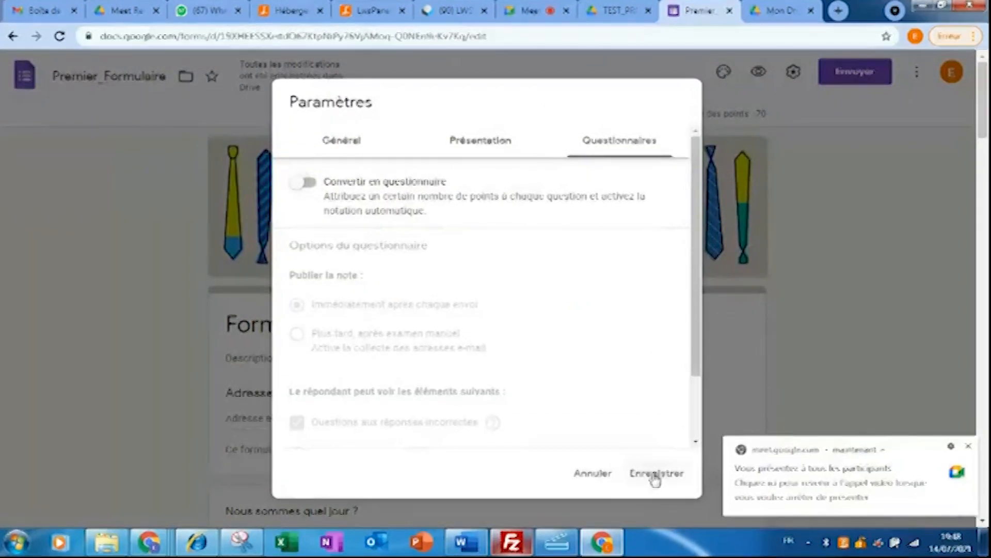
{"action": "left_click_drag", "start_coordinate": [983, 142], "coordinate": [963, 244]}
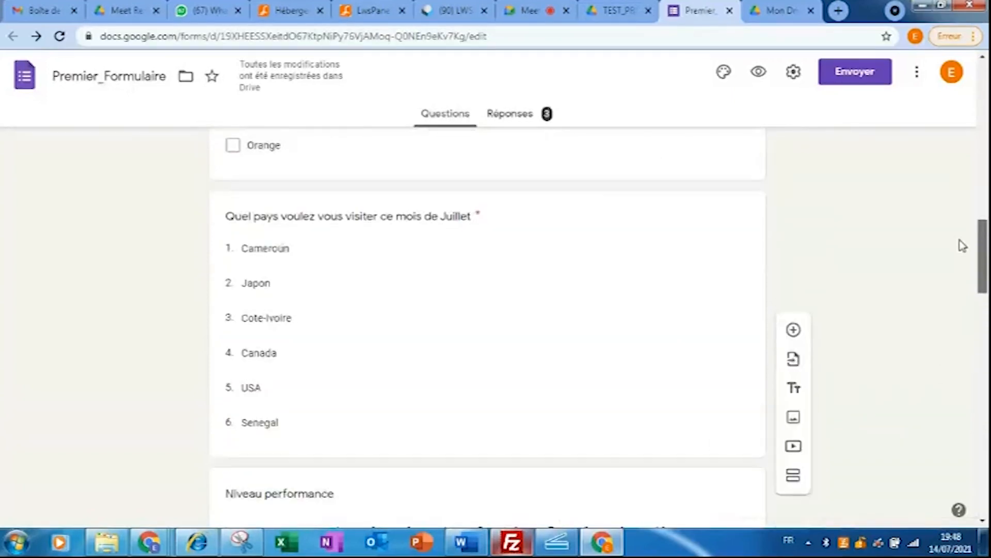
- Select the 'Quel pays' question and open its three-dot extra options menu
{"action": "left_click", "coordinate": [536, 350]}
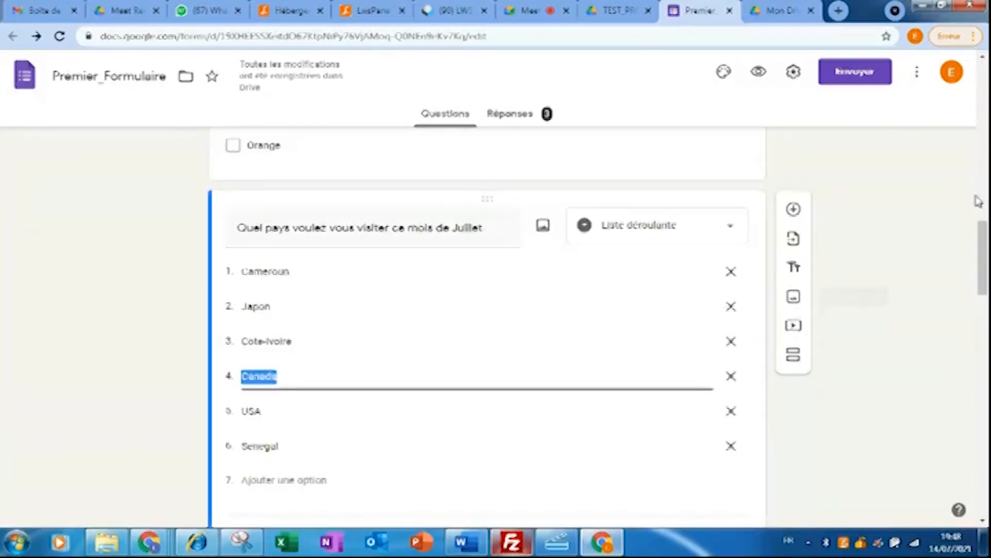
{"action": "scroll", "coordinate": [984, 249], "scroll_direction": "down", "scroll_amount": 3}
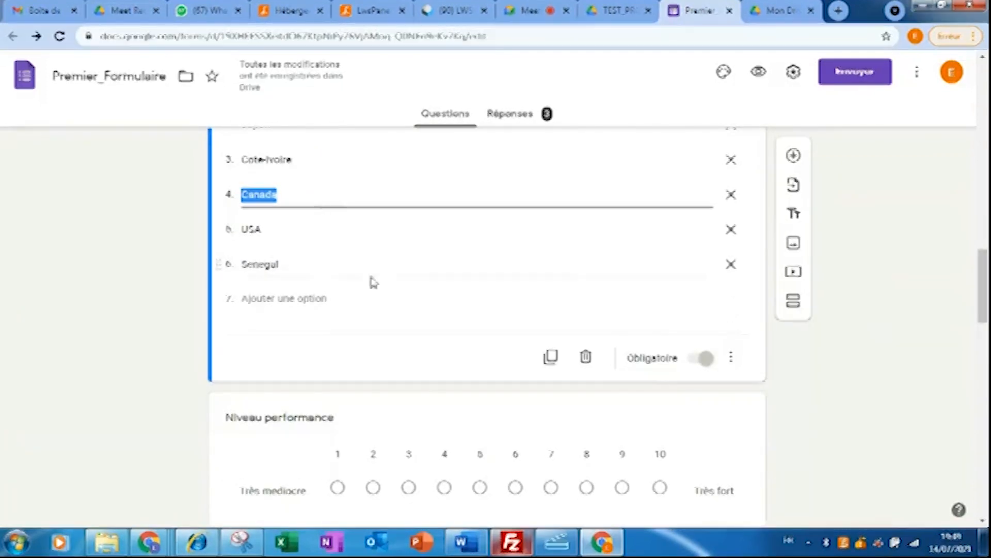
{"action": "left_click", "coordinate": [731, 356]}
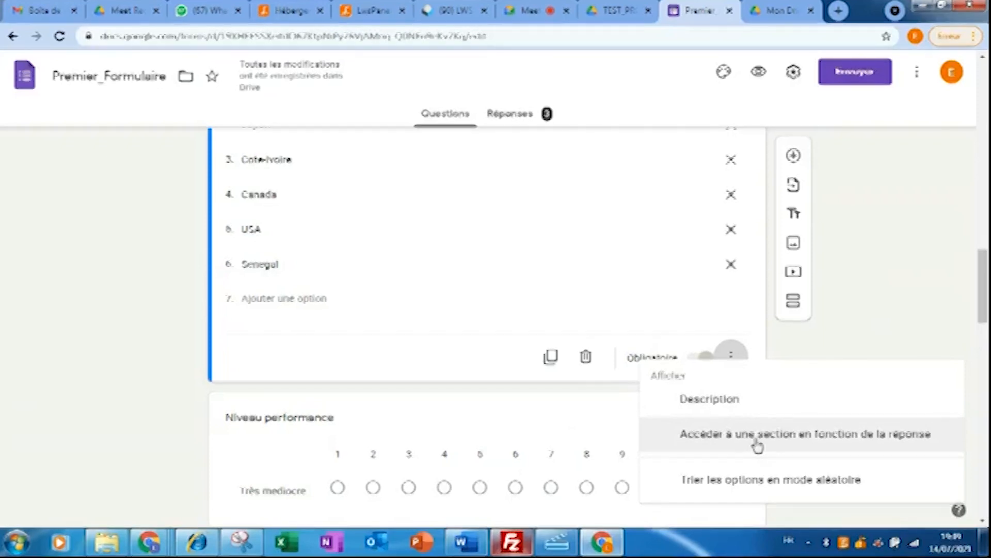
- Close the options menu and bring the six-country dropdown question back into view
{"action": "left_click", "coordinate": [950, 281]}
{"action": "left_click_drag", "start_coordinate": [982, 294], "coordinate": [980, 272]}
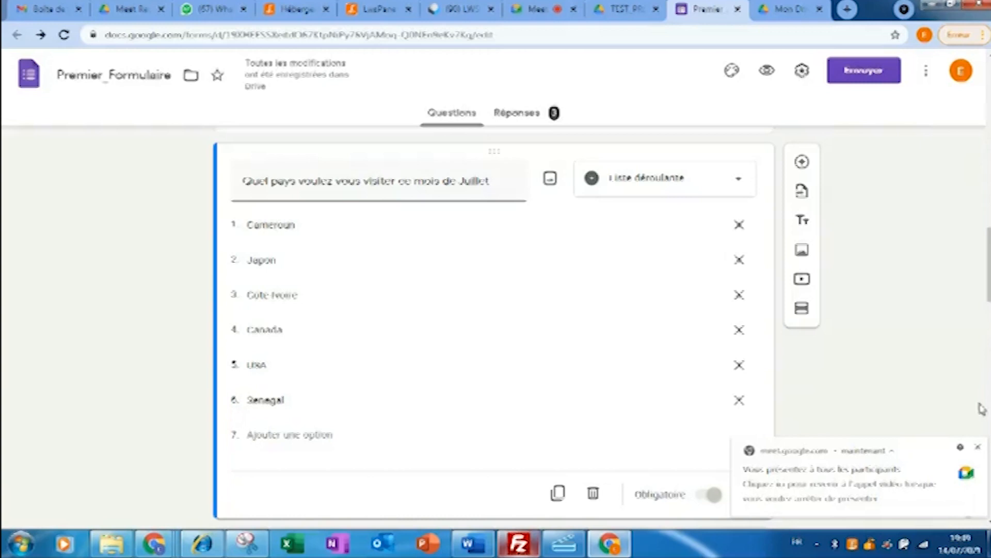
{"action": "left_click", "coordinate": [977, 447]}
{"action": "left_click_drag", "start_coordinate": [990, 271], "coordinate": [989, 273]}
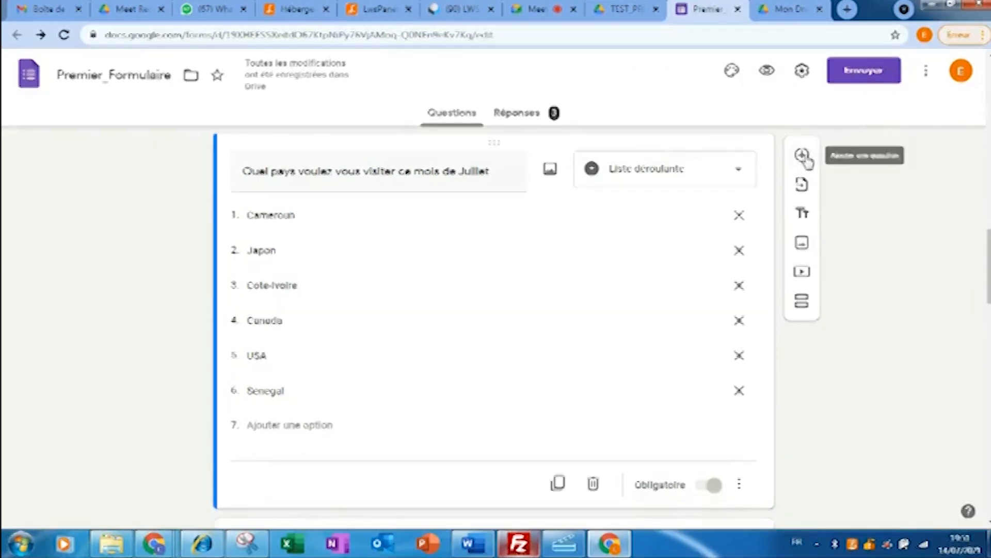
- Add a new section after the country question and title it 'Villes Cameroun'
{"action": "left_click", "coordinate": [803, 305]}
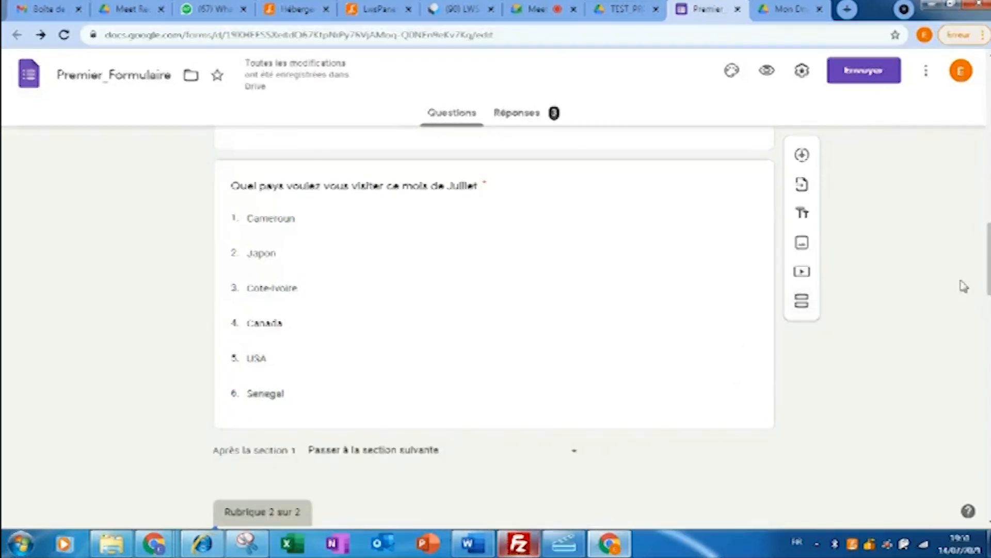
{"action": "left_click_drag", "start_coordinate": [989, 258], "coordinate": [989, 298]}
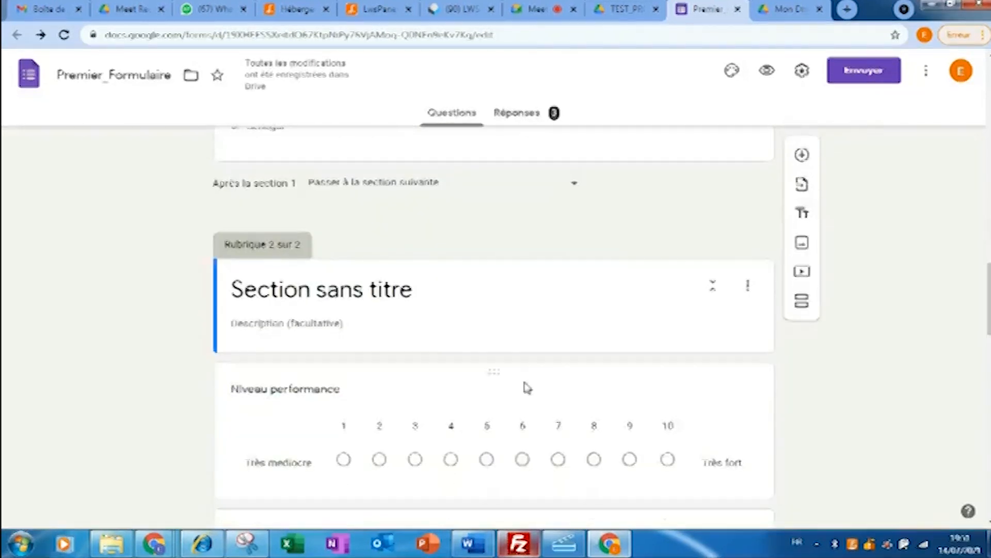
{"action": "left_click", "coordinate": [418, 290]}
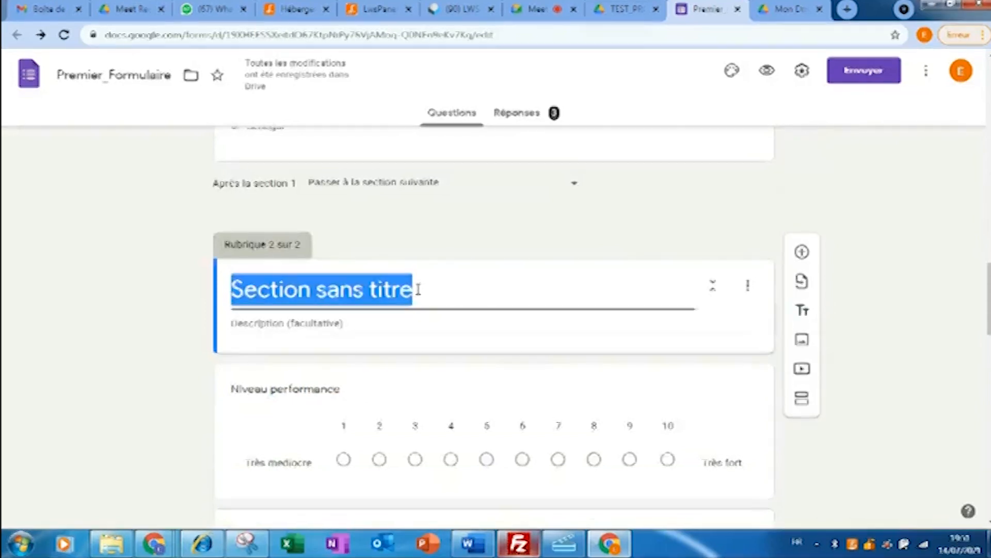
{"action": "type", "text": "Villes"}
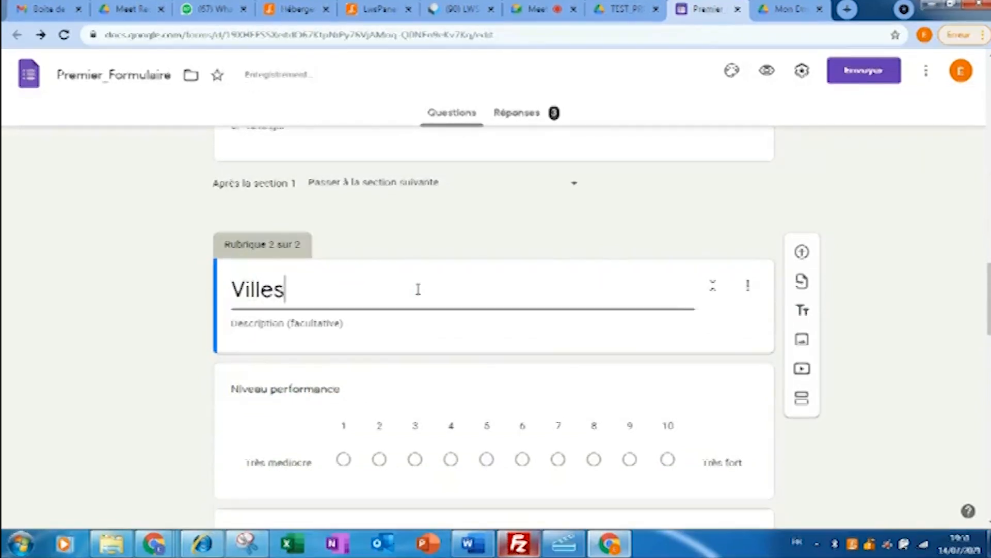
{"action": "type", "text": " Cameroun"}
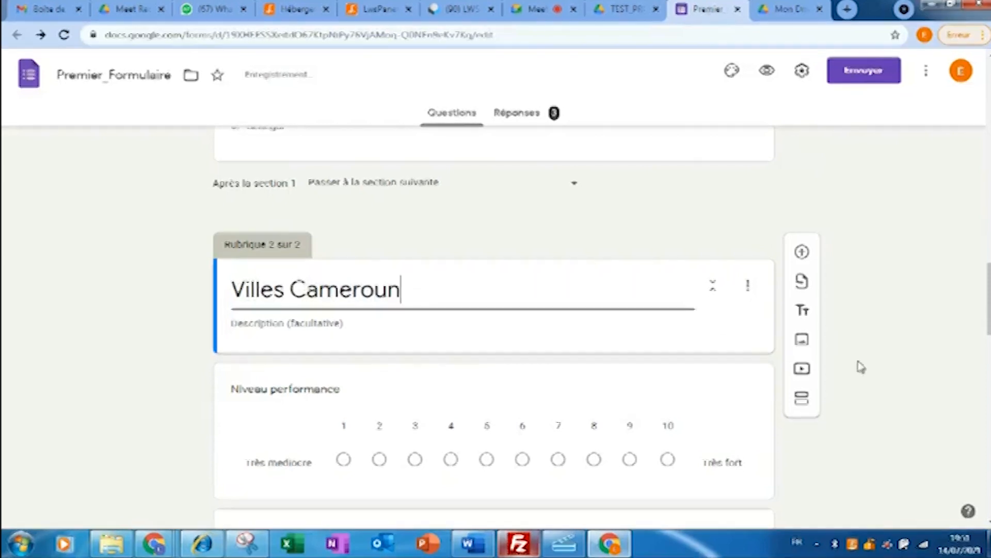
- Move the Niveau performance and weekday grid questions above 'Villes Cameroun' into section 1
{"action": "scroll", "coordinate": [859, 365], "scroll_direction": "down", "scroll_amount": 6}
{"action": "scroll", "coordinate": [903, 270], "scroll_direction": "up", "scroll_amount": 6}
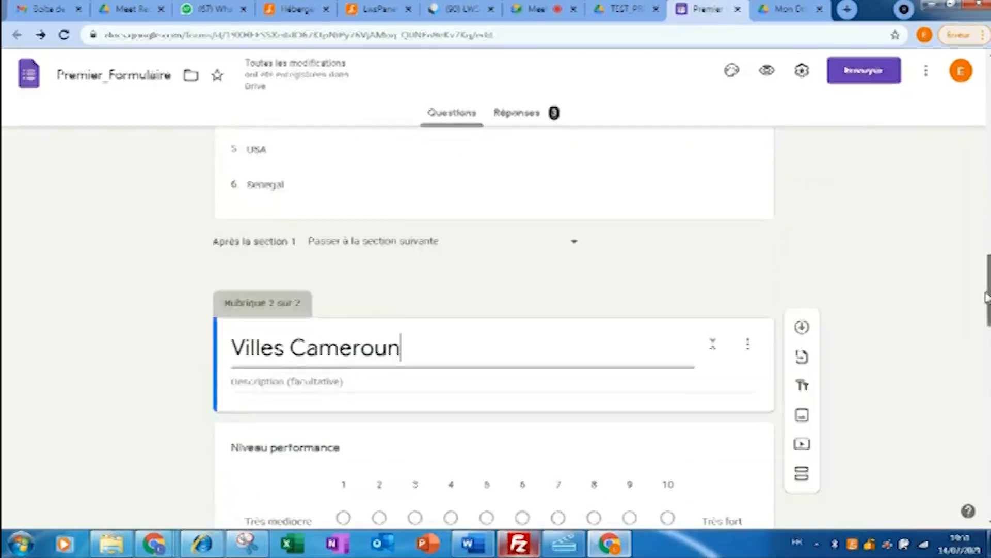
{"action": "left_click_drag", "start_coordinate": [517, 318], "coordinate": [526, 416]}
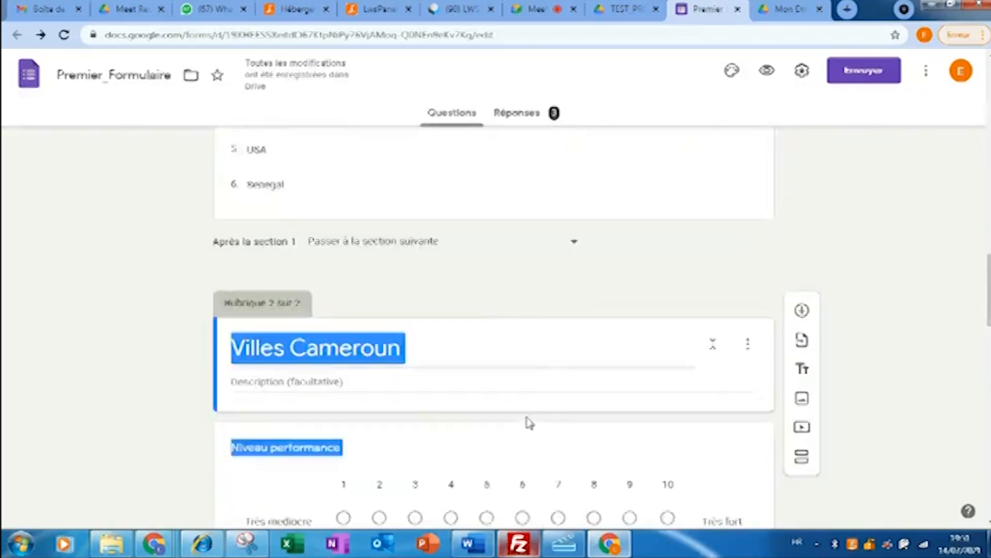
{"action": "left_click", "coordinate": [523, 325]}
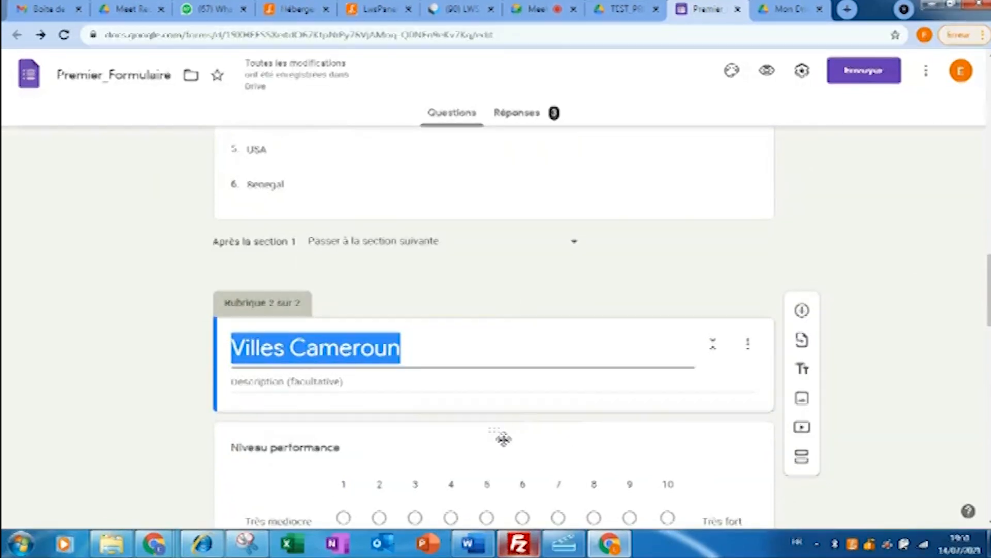
{"action": "left_click_drag", "start_coordinate": [989, 272], "coordinate": [988, 287]}
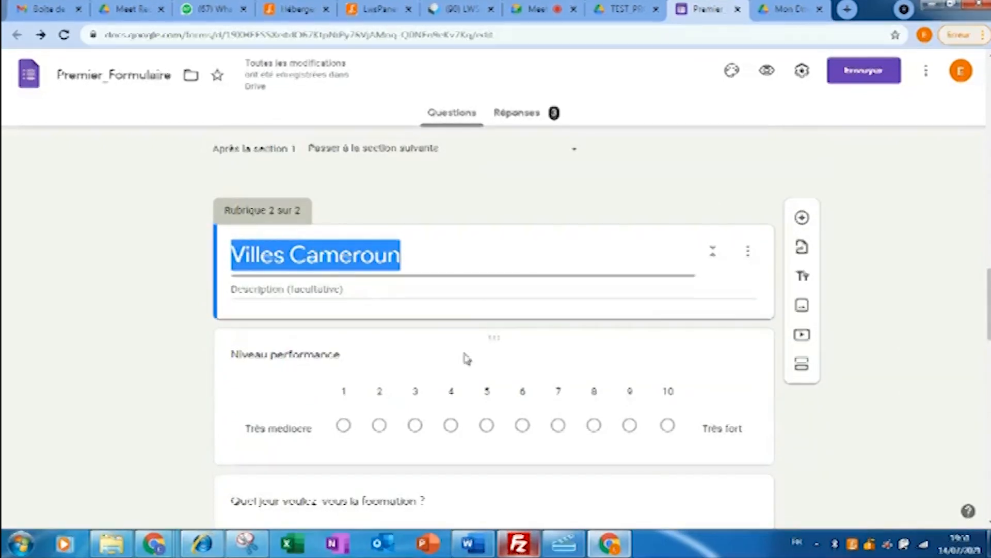
{"action": "left_click_drag", "start_coordinate": [491, 335], "coordinate": [464, 194]}
{"action": "left_click_drag", "start_coordinate": [985, 227], "coordinate": [980, 332]}
{"action": "left_click_drag", "start_coordinate": [496, 309], "coordinate": [472, 175]}
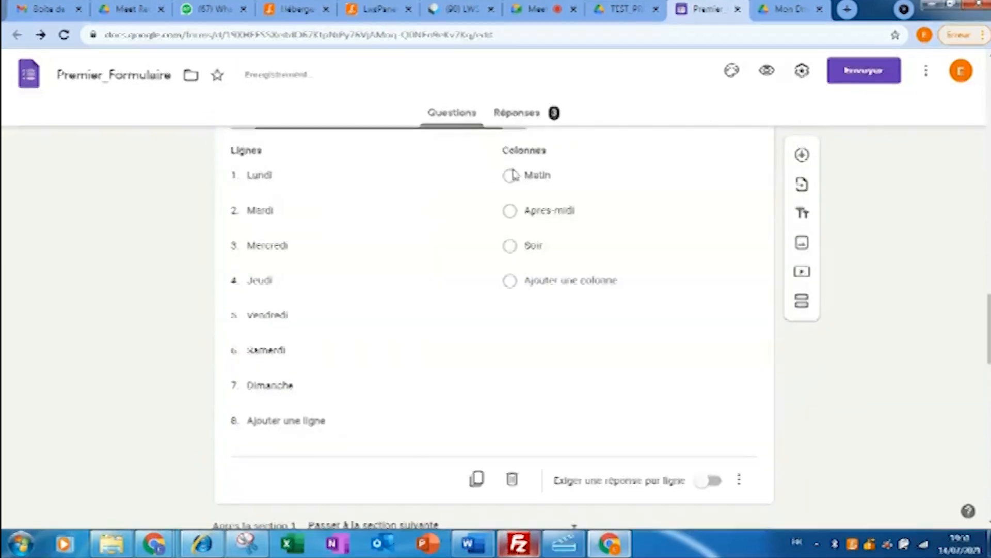
- Move the climate grid and date-of-birth questions up into section 1 as well
{"action": "left_click_drag", "start_coordinate": [983, 317], "coordinate": [981, 394]}
{"action": "left_click_drag", "start_coordinate": [500, 189], "coordinate": [469, 140]}
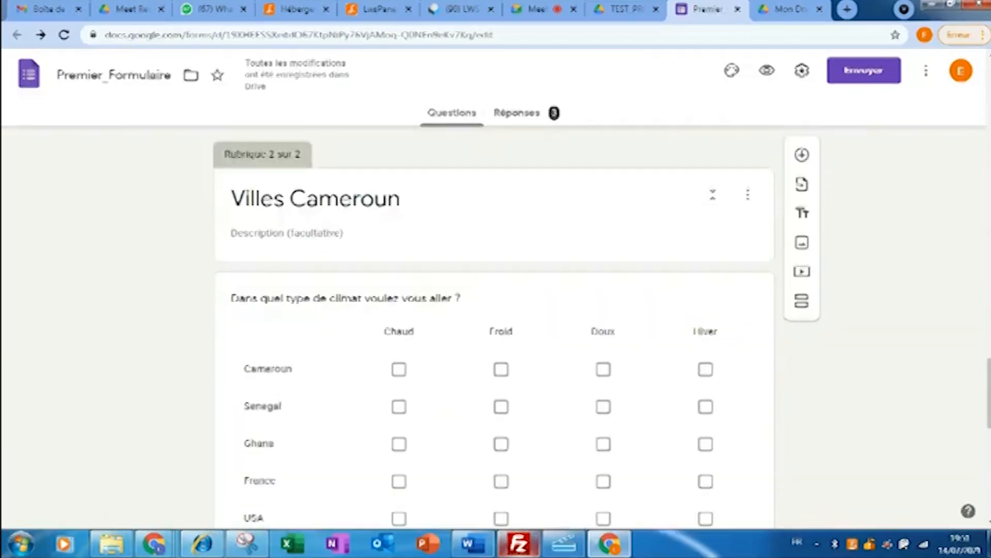
{"action": "mouse_move", "coordinate": [989, 392]}
{"action": "left_mouse_down"}
{"action": "mouse_move", "coordinate": [987, 472]}
{"action": "mouse_move", "coordinate": [982, 371]}
{"action": "mouse_move", "coordinate": [986, 390]}
{"action": "left_mouse_up"}
{"action": "left_click_drag", "start_coordinate": [496, 272], "coordinate": [476, 217]}
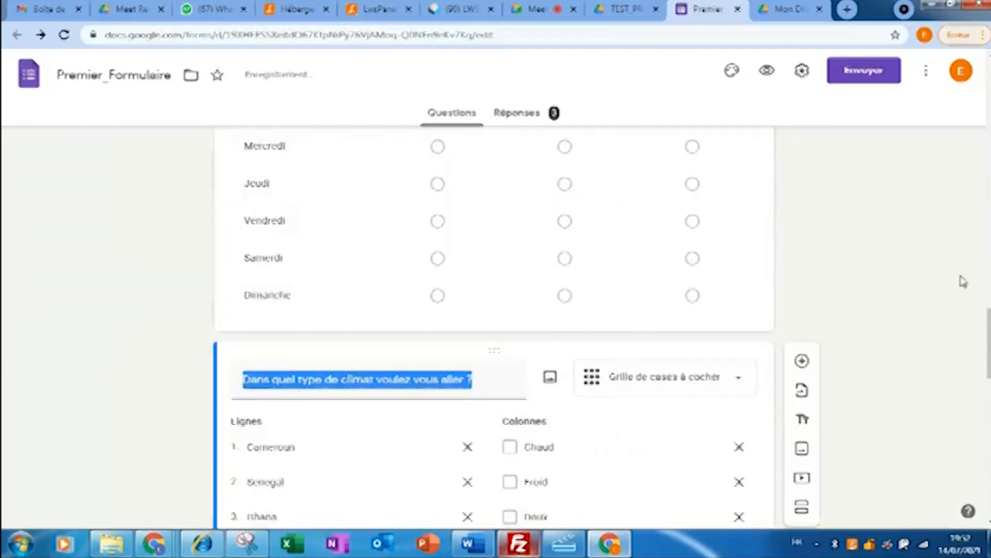
{"action": "left_click_drag", "start_coordinate": [987, 333], "coordinate": [990, 441]}
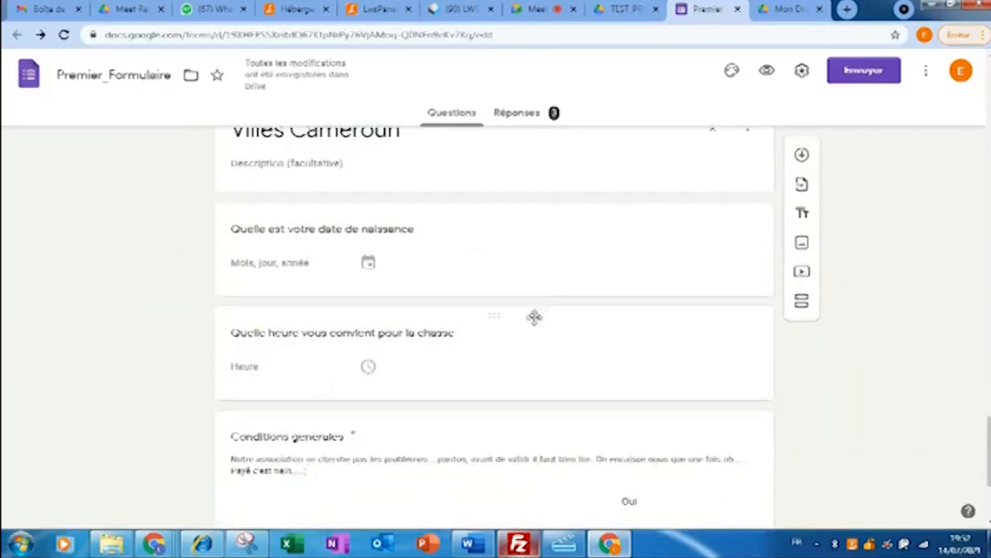
{"action": "left_click_drag", "start_coordinate": [494, 214], "coordinate": [467, 194]}
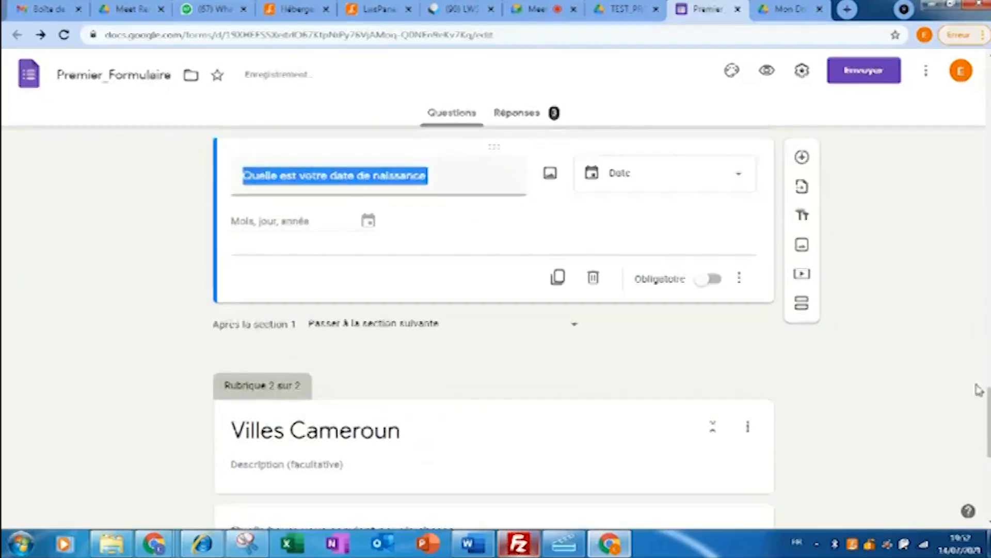
{"action": "left_click_drag", "start_coordinate": [989, 409], "coordinate": [980, 433]}
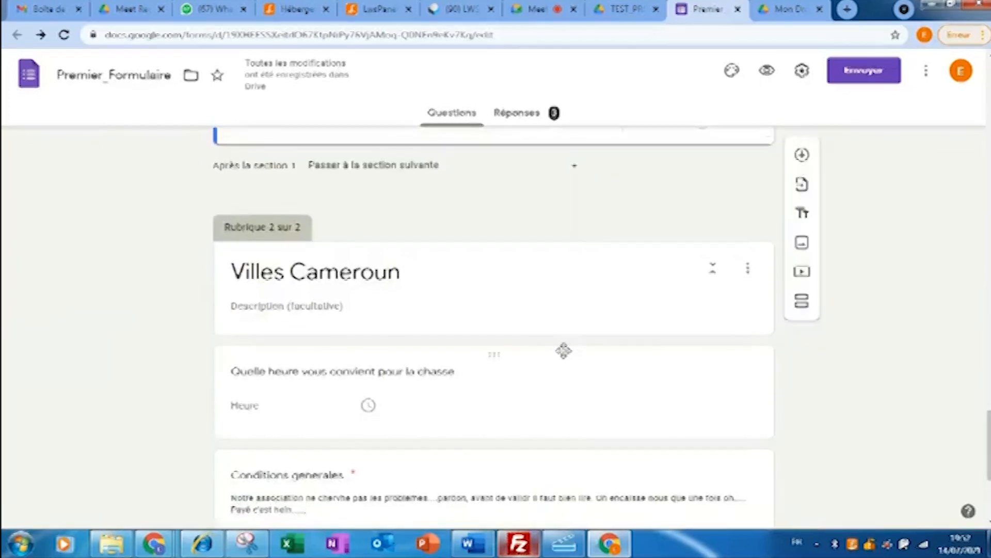
- Move the 'Quelle heure' question above the Villes Cameroun header into section 1
{"action": "left_click", "coordinate": [510, 290]}
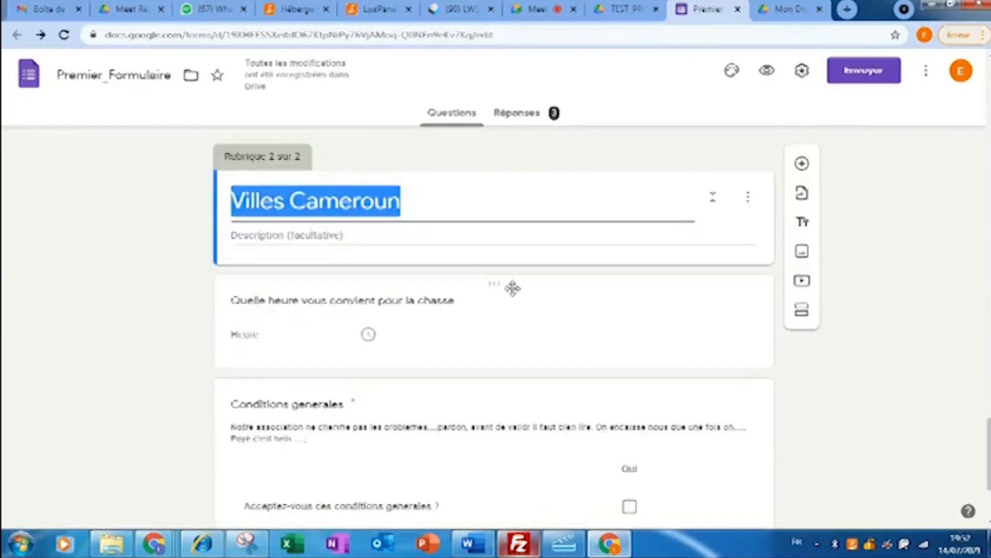
{"action": "left_click", "coordinate": [505, 360]}
{"action": "left_click_drag", "start_coordinate": [496, 283], "coordinate": [485, 131]}
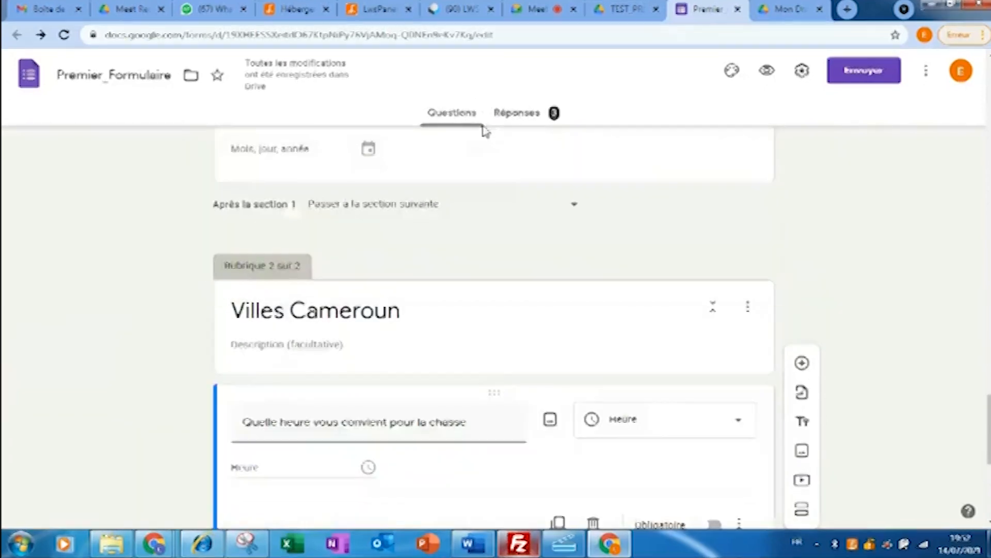
{"action": "left_click_drag", "start_coordinate": [989, 422], "coordinate": [989, 439]}
{"action": "left_click_drag", "start_coordinate": [496, 283], "coordinate": [460, 104]}
- Move the 'Conditions generales' and 'Mot de passe' questions into section 1, then add a new question
{"action": "scroll", "coordinate": [495, 310], "scroll_direction": "down", "scroll_amount": 6}
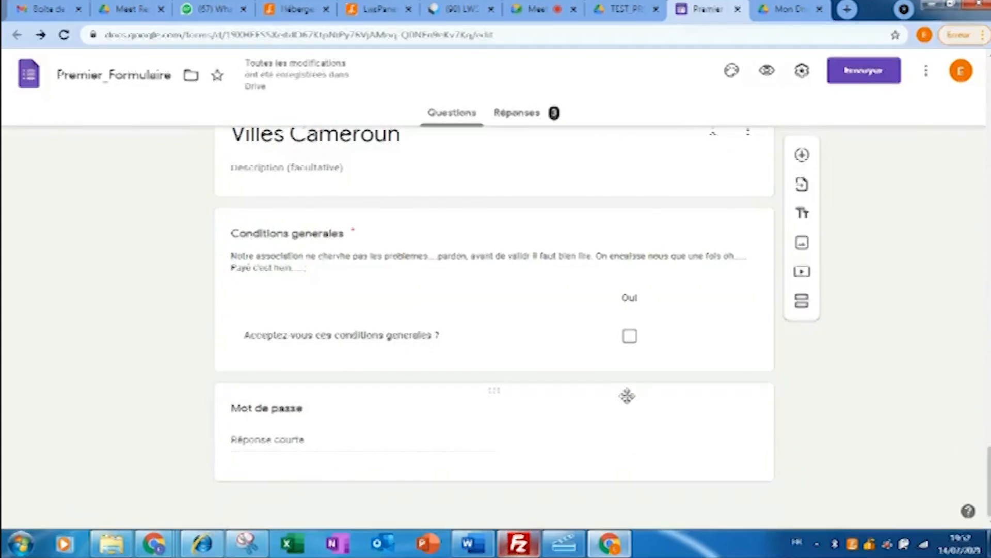
{"action": "left_click_drag", "start_coordinate": [494, 217], "coordinate": [462, 277]}
{"action": "left_click_drag", "start_coordinate": [988, 422], "coordinate": [987, 489]}
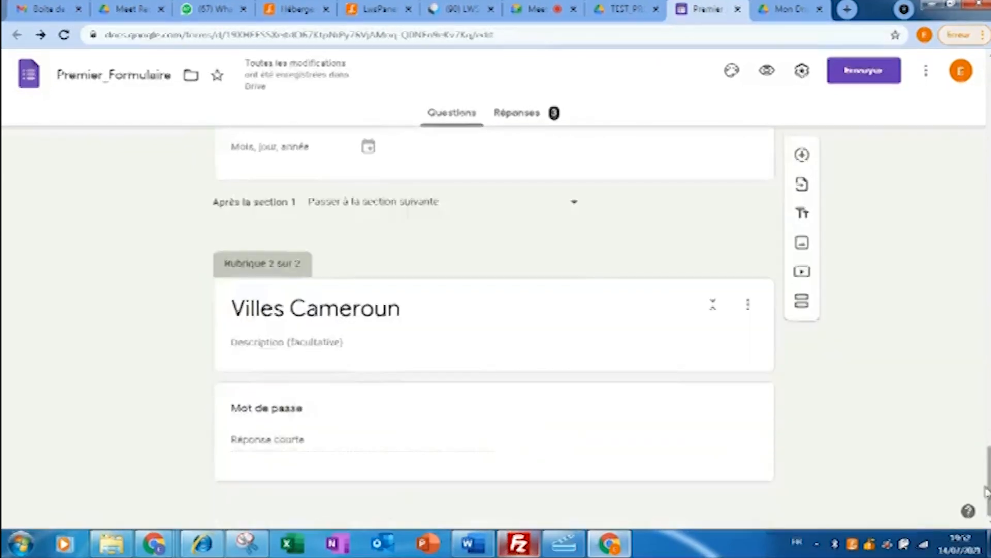
{"action": "left_click_drag", "start_coordinate": [504, 393], "coordinate": [470, 292]}
{"action": "left_click_drag", "start_coordinate": [446, 165], "coordinate": [445, 164]}
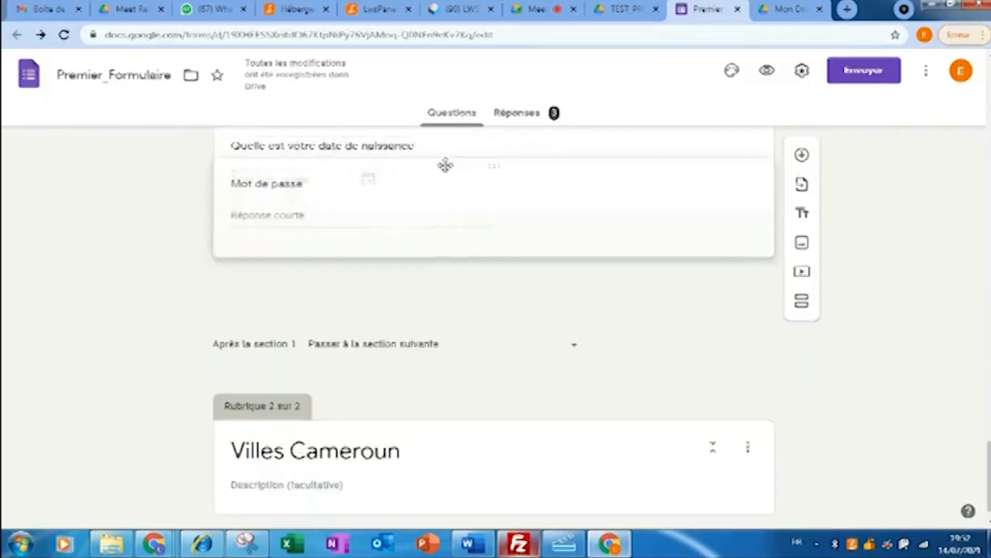
{"action": "left_click", "coordinate": [445, 163]}
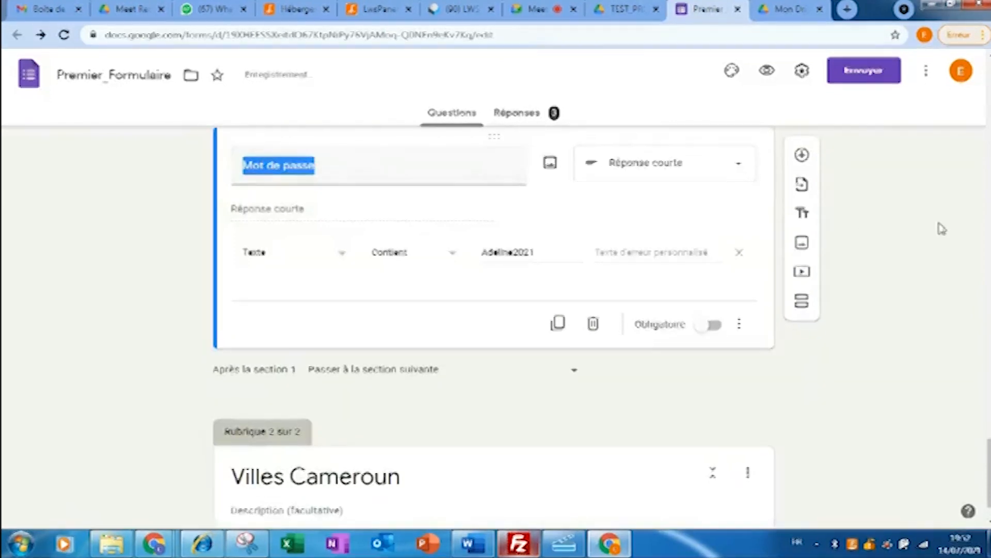
{"action": "scroll", "coordinate": [940, 228], "scroll_direction": "down", "scroll_amount": 1}
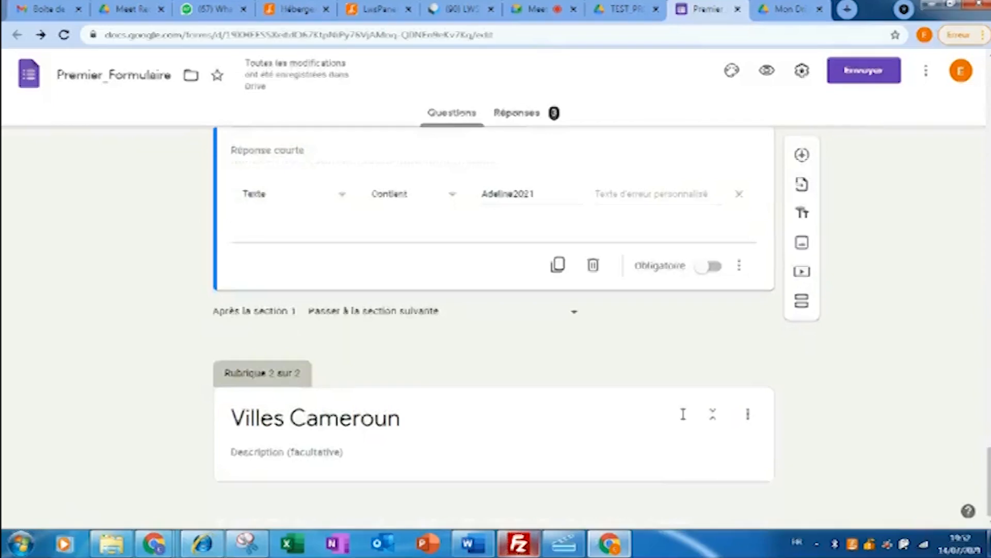
{"action": "left_click", "coordinate": [801, 156]}
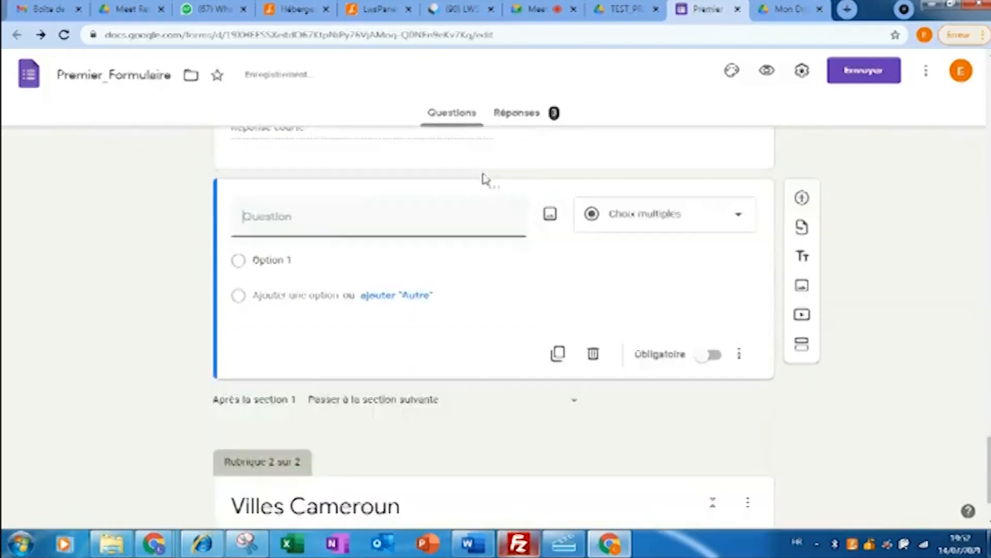
- Place the new question under the Villes Cameroun header and title it 'Quelle ville Cameroun ?'
{"action": "left_click_drag", "start_coordinate": [493, 187], "coordinate": [465, 326]}
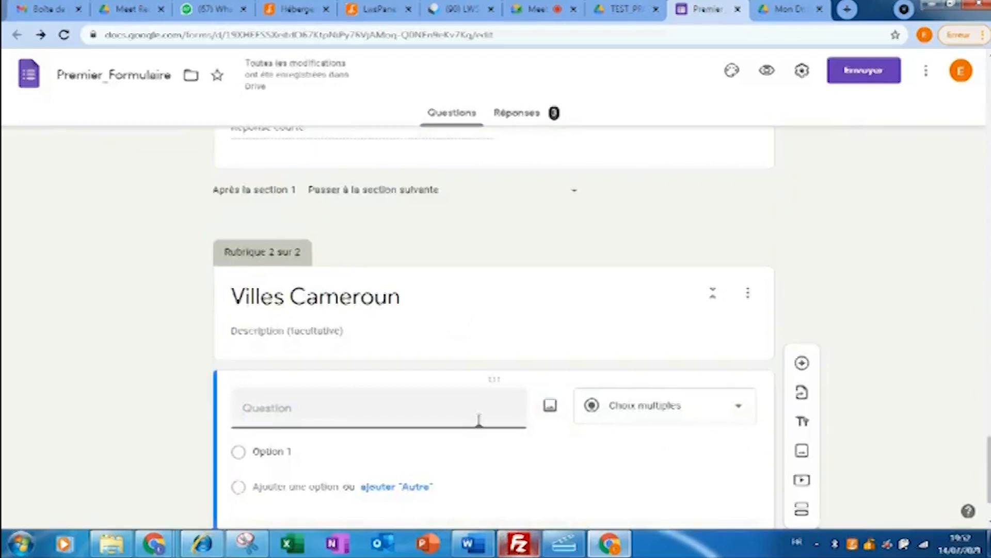
{"action": "left_click", "coordinate": [365, 409]}
{"action": "type", "text": "Quelle vi"}
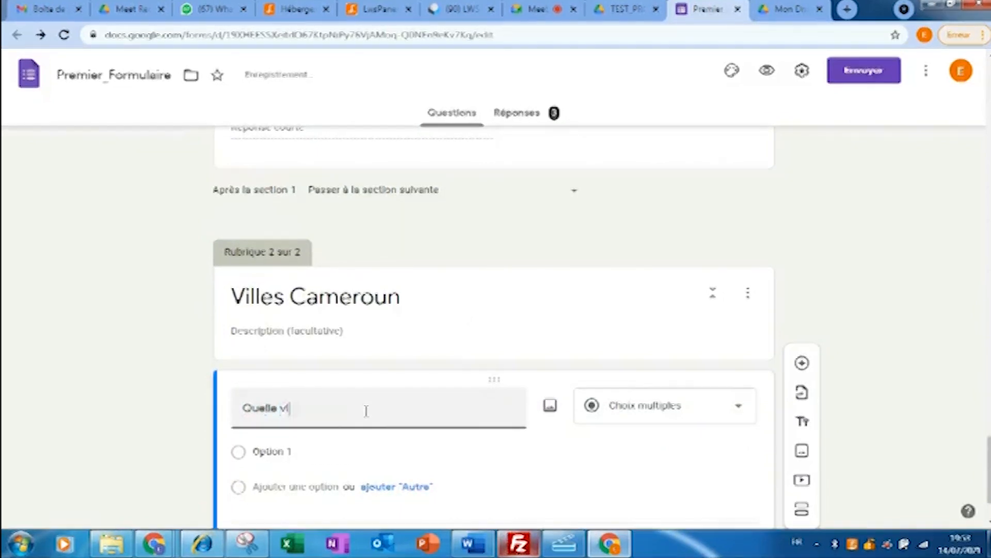
{"action": "type", "text": "lle Cameroun ?"}
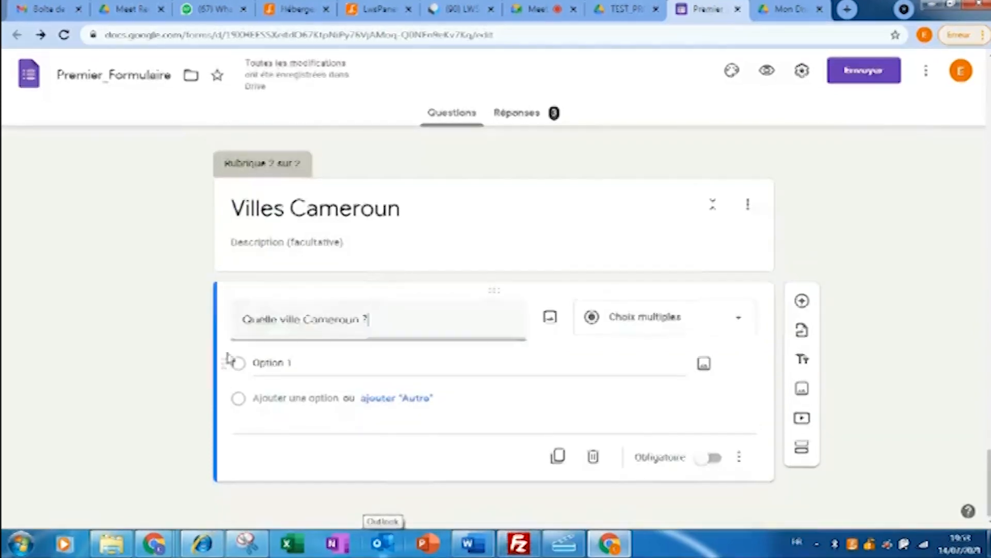
{"action": "left_click", "coordinate": [681, 327]}
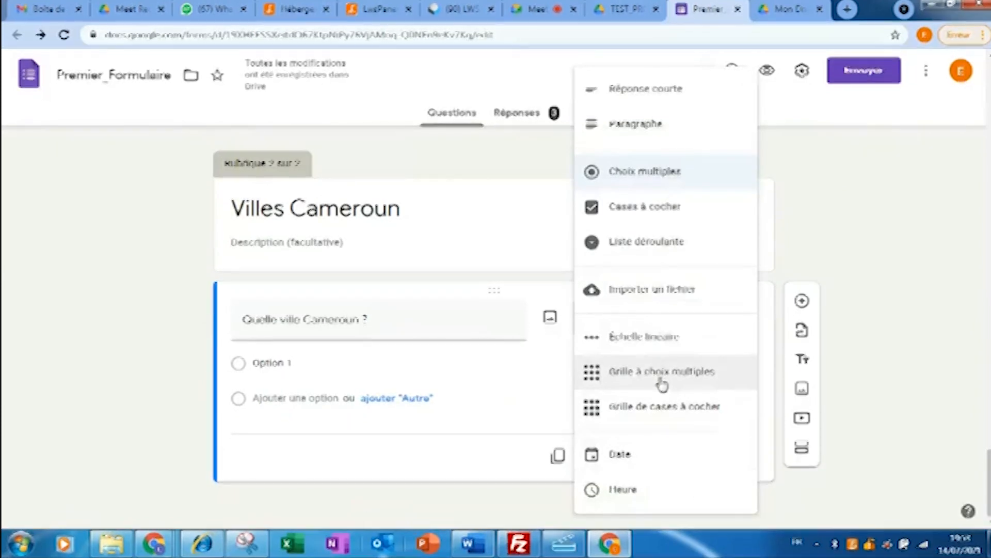
- Make it a checkbox grid with rows Douala, Yaoundé, Bafang, Edea, Bertoua and Bandjoun
{"action": "left_click", "coordinate": [665, 411]}
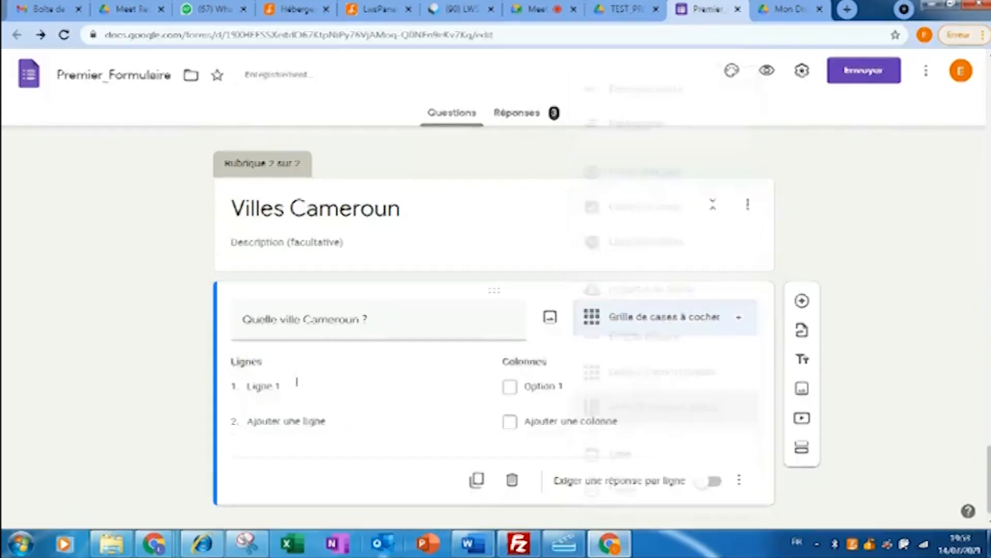
{"action": "left_click", "coordinate": [271, 387]}
{"action": "type", "text": "Douala"}
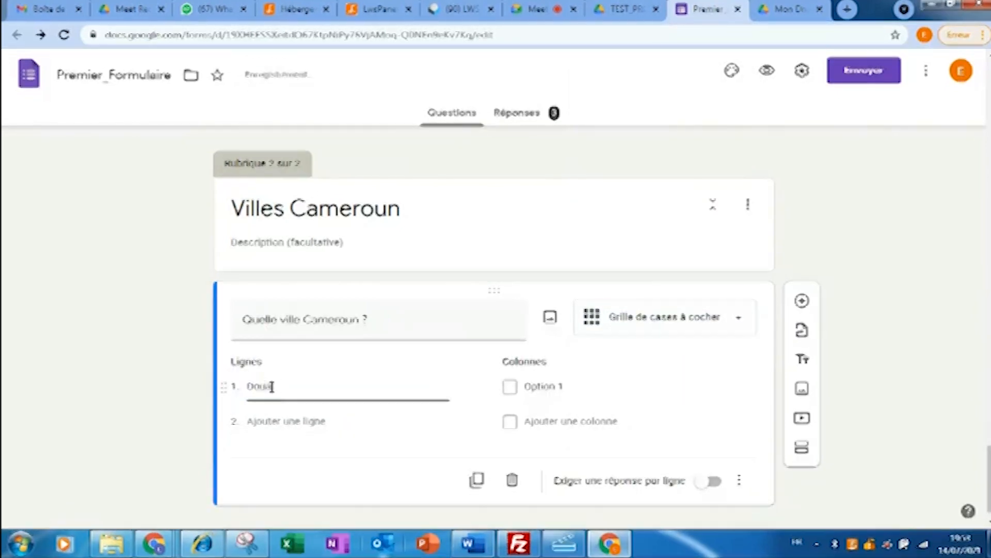
{"action": "left_click", "coordinate": [283, 420]}
{"action": "type", "text": "Yaoundé"}
{"action": "key", "text": "Return"}
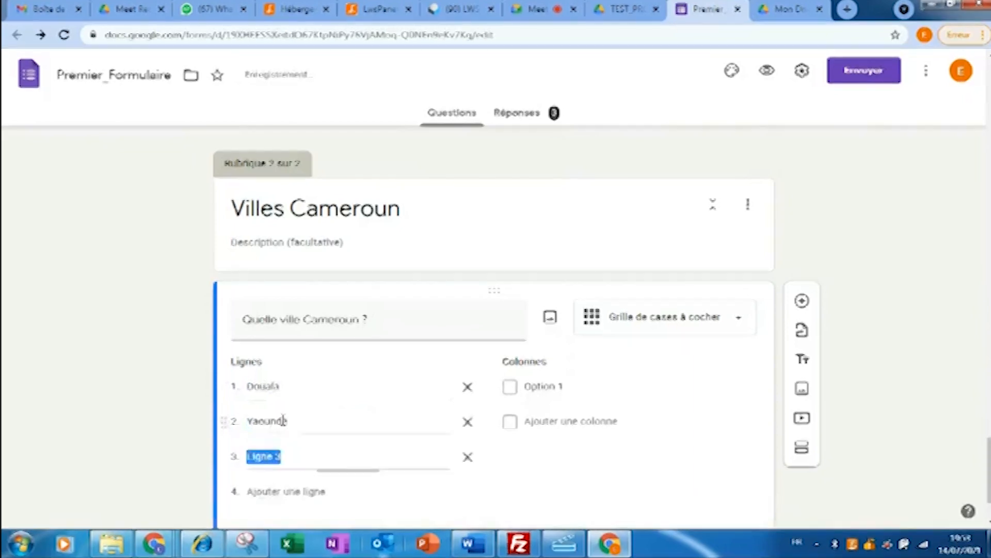
{"action": "type", "text": "Bafang"}
{"action": "key", "text": "Return"}
{"action": "type", "text": "Edea"}
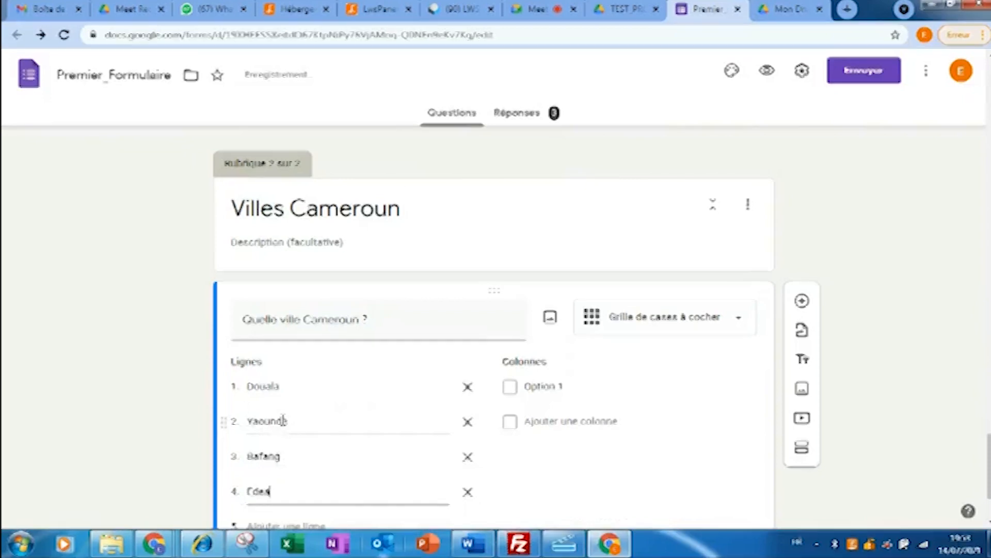
{"action": "key", "text": "Return"}
{"action": "type", "text": "Bertoua"}
{"action": "key", "text": "Return"}
{"action": "type", "text": "Ba"}
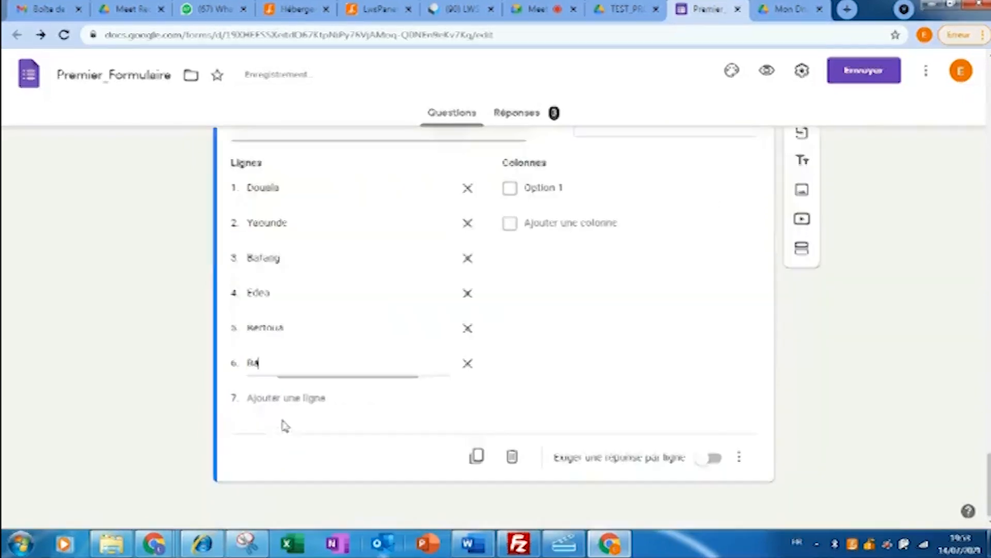
{"action": "type", "text": "ndjoun"}
{"action": "key", "text": "Return"}
- Add grid rows Maroua and Garoua, plus a blank ninth row
{"action": "type", "text": "M%aroua"}
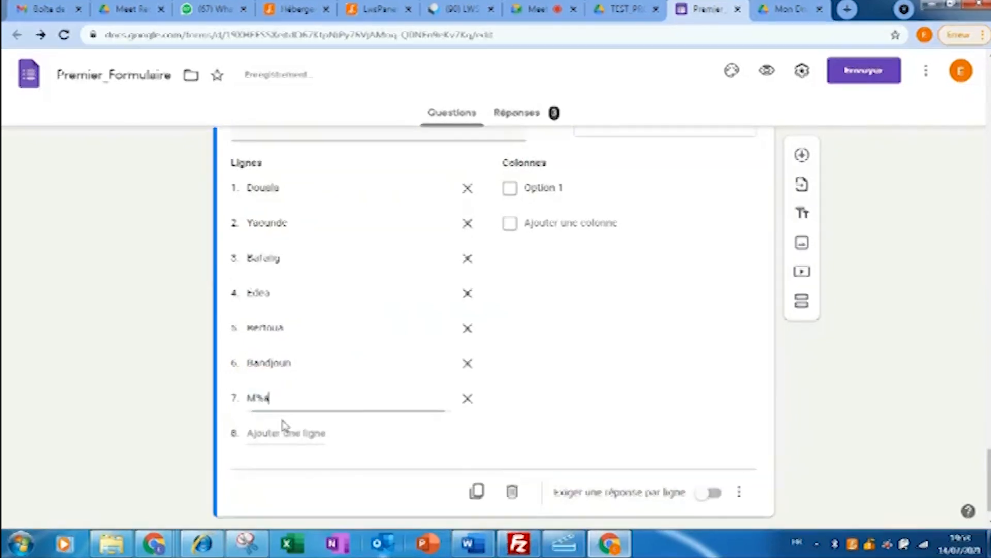
{"action": "key", "text": "BackSpace"}
{"action": "key", "text": "BackSpace"}
{"action": "key", "text": "BackSpace"}
{"action": "key", "text": "BackSpace"}
{"action": "key", "text": "BackSpace"}
{"action": "key", "text": "BackSpace"}
{"action": "type", "text": "aroua"}
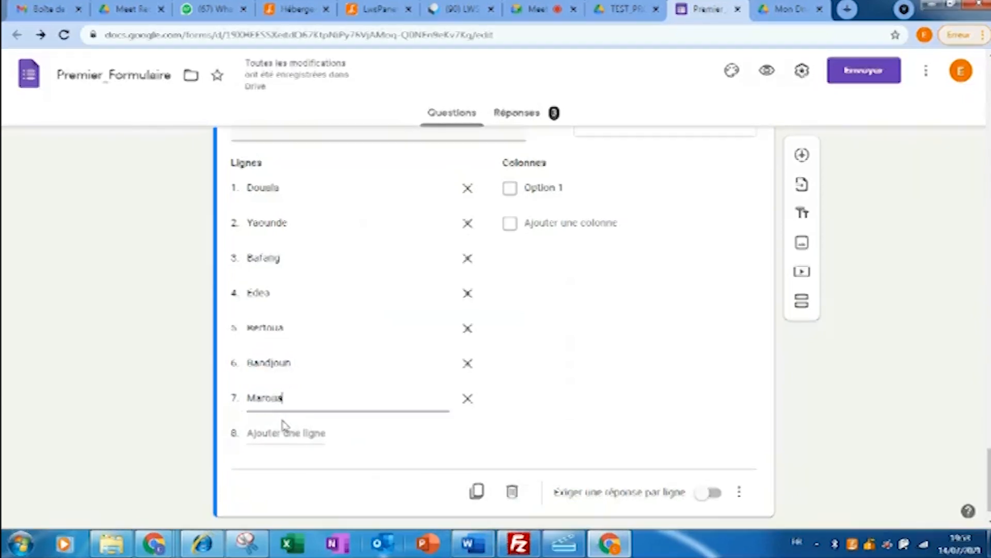
{"action": "key", "text": "Return"}
{"action": "type", "text": "Garoua"}
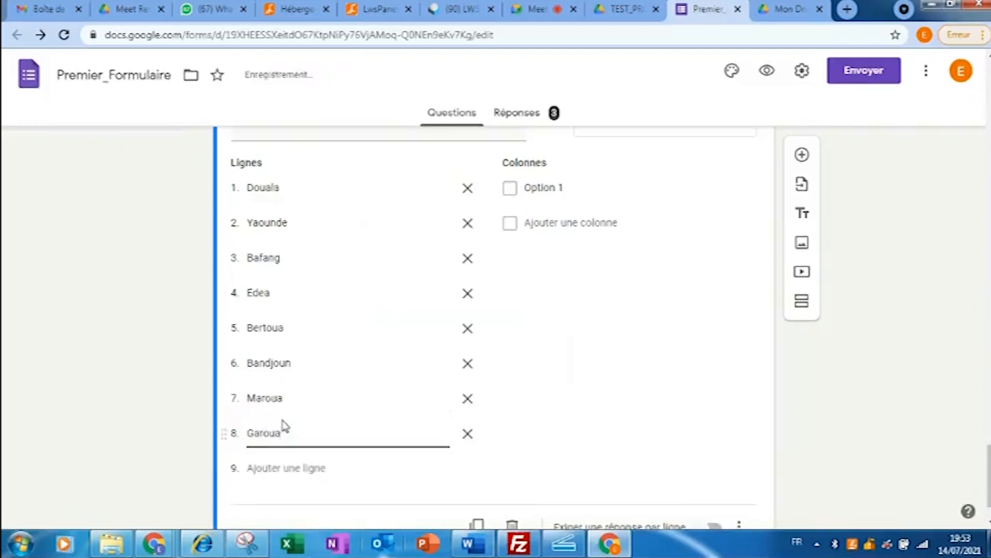
{"action": "key", "text": "Return"}
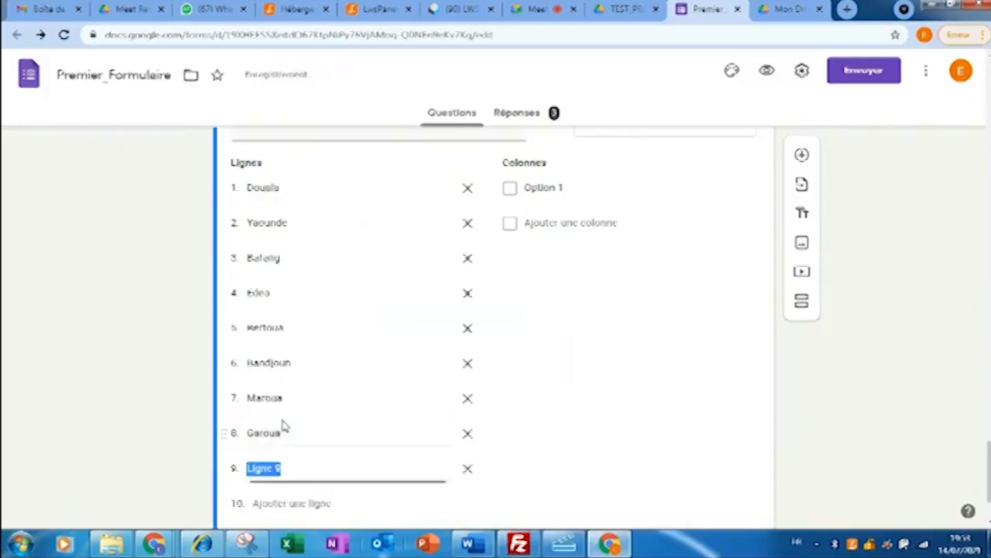
{"action": "key", "text": "BackSpace"}
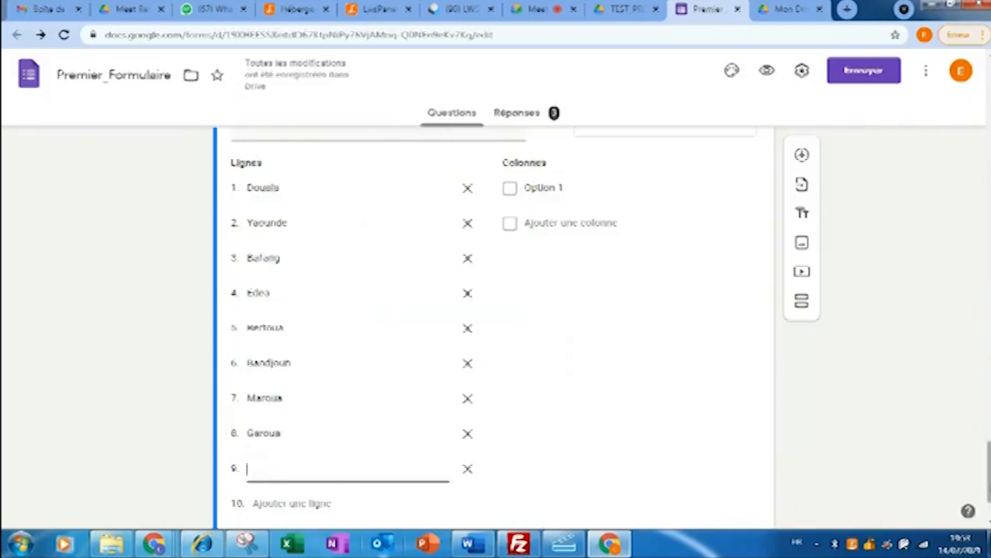
- Name the answer columns Oui and Non, then duplicate the question
{"action": "scroll", "coordinate": [496, 235], "scroll_direction": "up", "scroll_amount": 1}
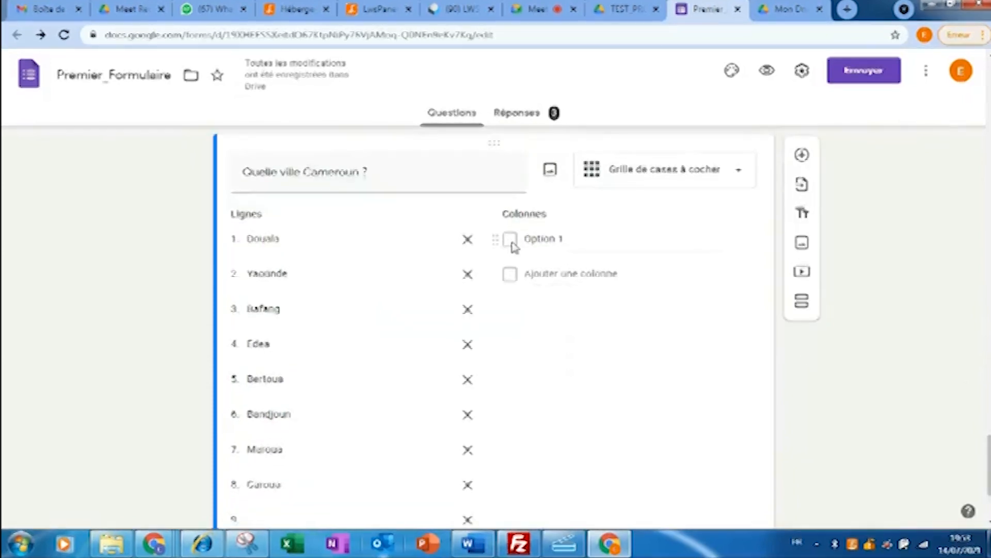
{"action": "left_click", "coordinate": [513, 245]}
{"action": "type", "text": "Oui"}
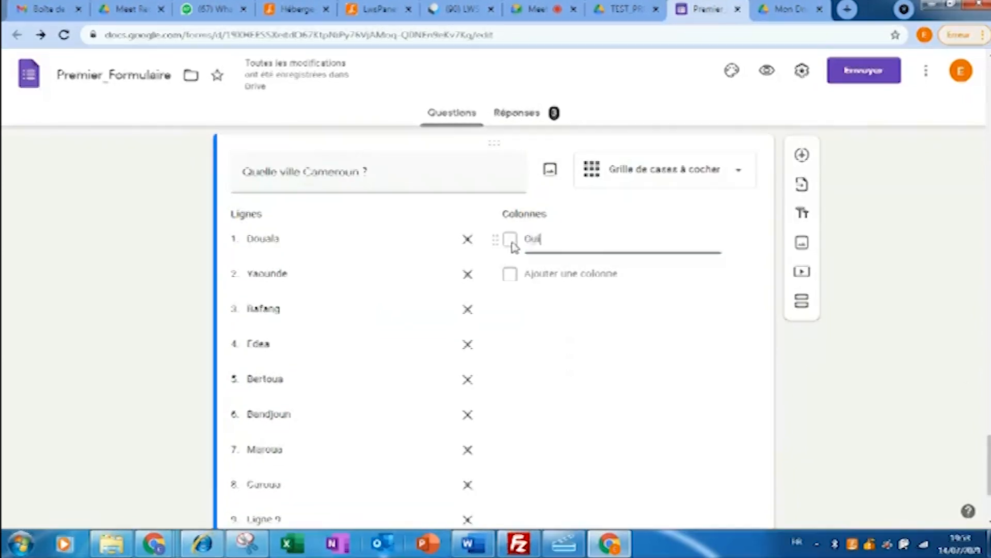
{"action": "key", "text": "Return"}
{"action": "key", "text": "BackSpace"}
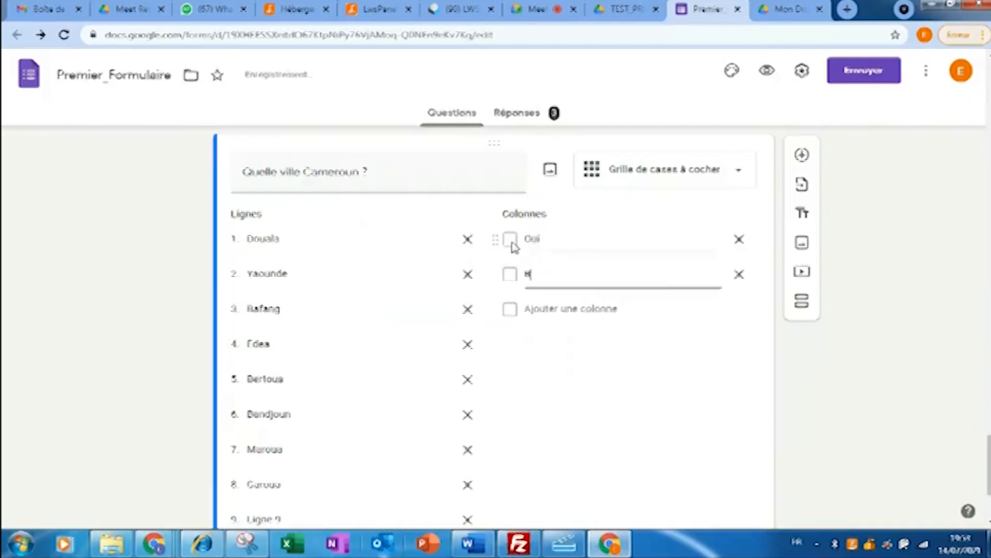
{"action": "type", "text": "Non"}
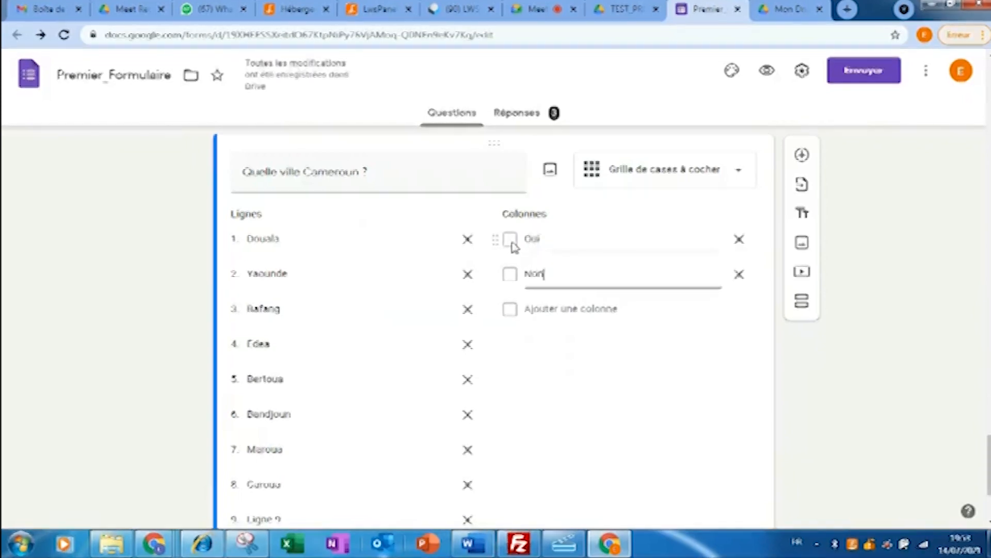
{"action": "left_click", "coordinate": [942, 248]}
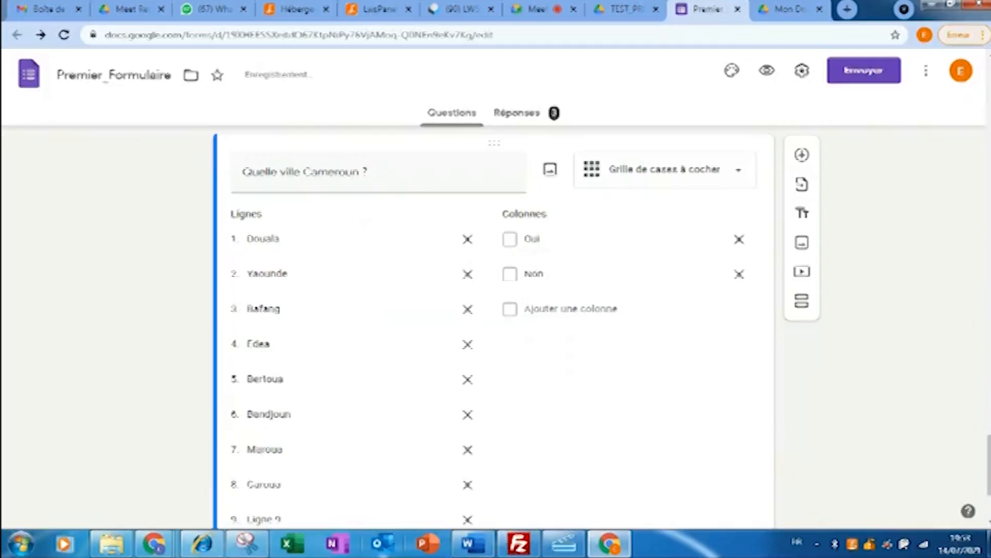
{"action": "scroll", "coordinate": [675, 389], "scroll_direction": "down", "scroll_amount": 3}
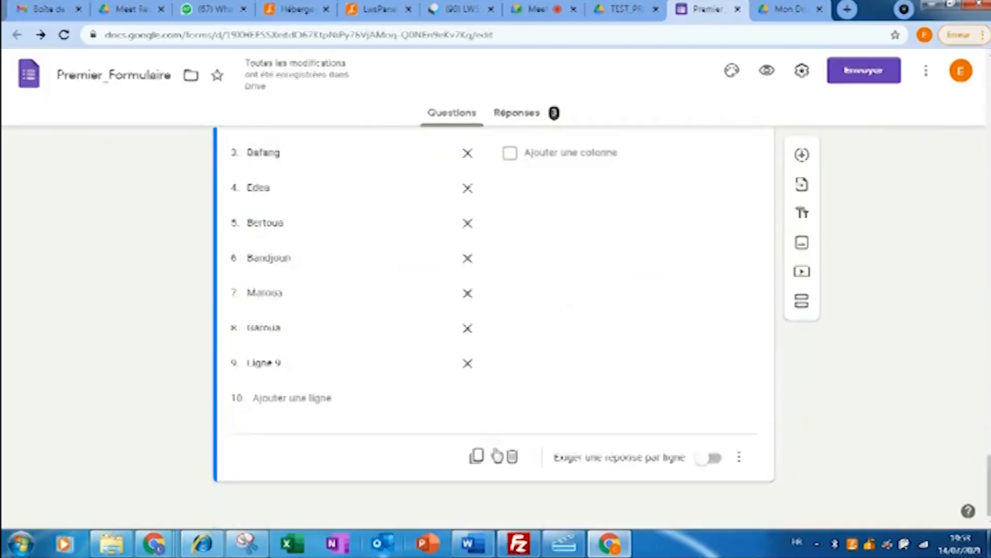
{"action": "left_click", "coordinate": [477, 457]}
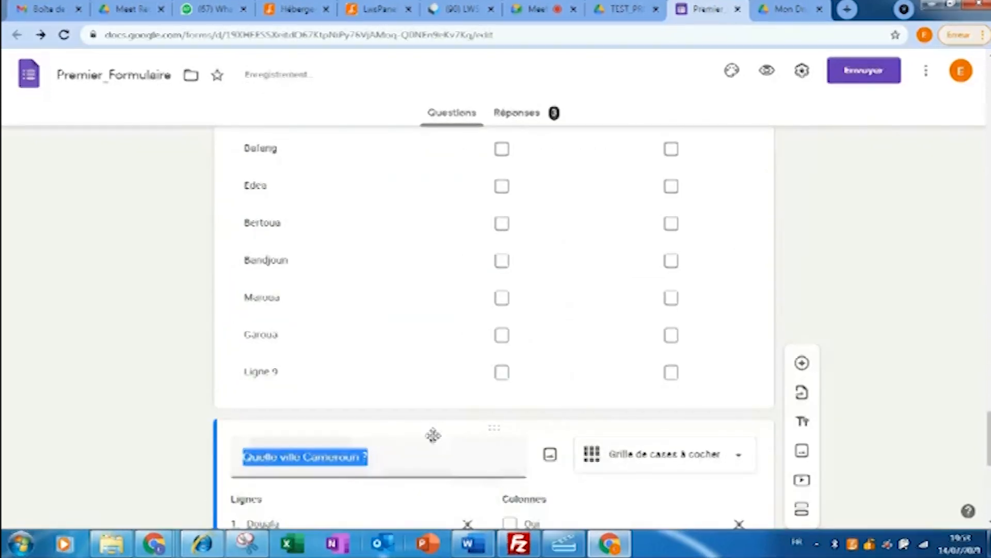
- Retitle the copy 'Quelle ville Cote-Ivoire?' and enter rows Abidjoun, Bouake and Djoula
{"action": "left_click", "coordinate": [365, 459]}
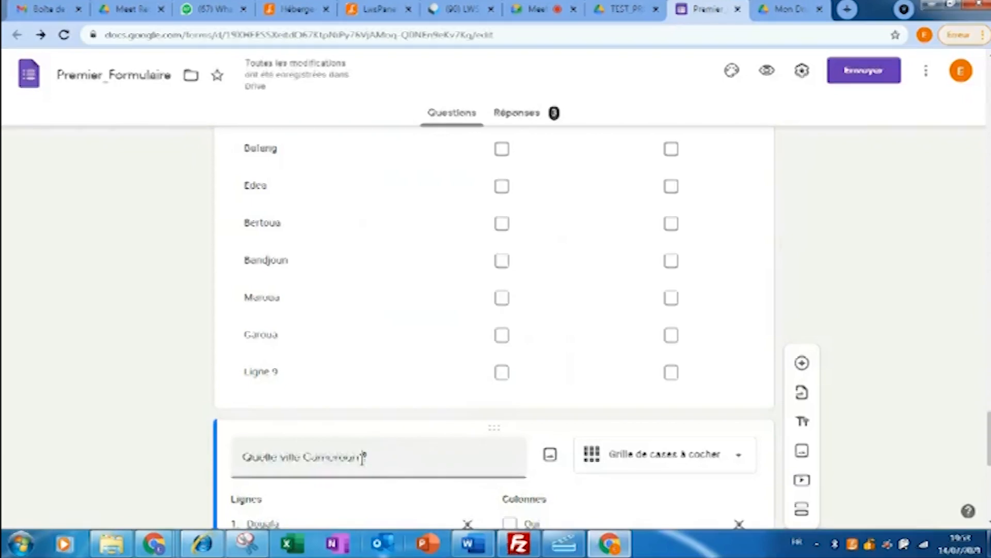
{"action": "left_click_drag", "start_coordinate": [361, 457], "coordinate": [313, 461]}
{"action": "type", "text": "ote-Ivoire"}
{"action": "scroll", "coordinate": [474, 213], "scroll_direction": "down", "scroll_amount": 5}
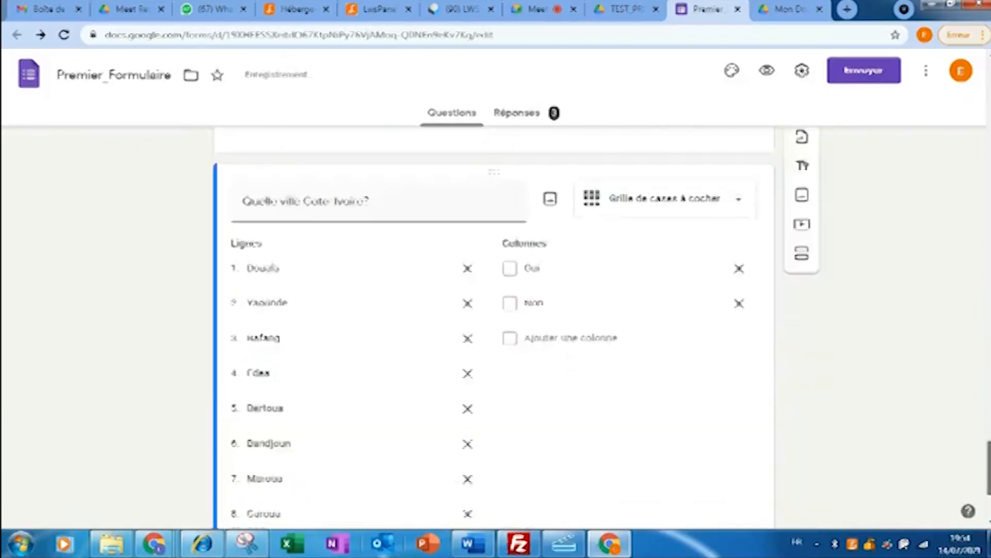
{"action": "left_click_drag", "start_coordinate": [288, 262], "coordinate": [234, 263]}
{"action": "type", "text": "Abidjoun"}
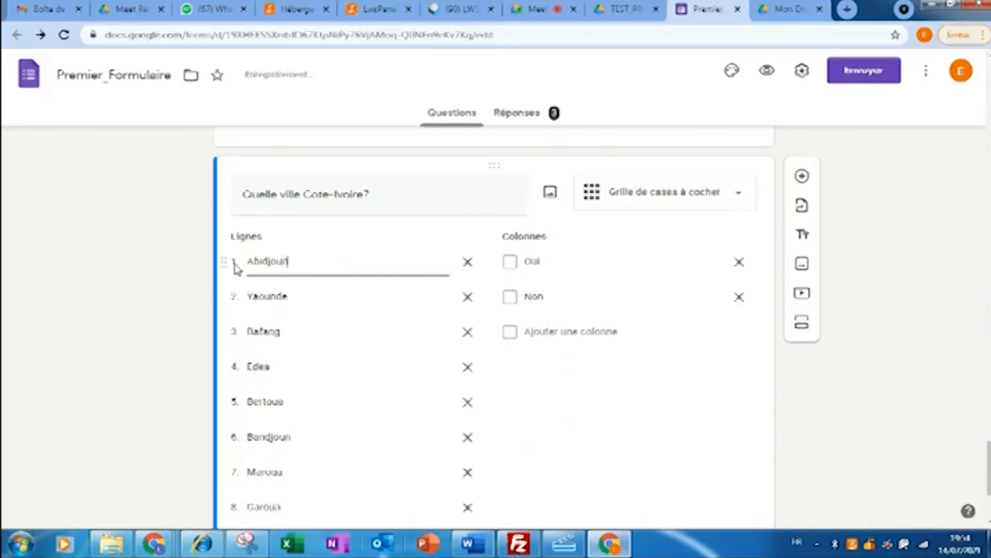
{"action": "key", "text": "Return"}
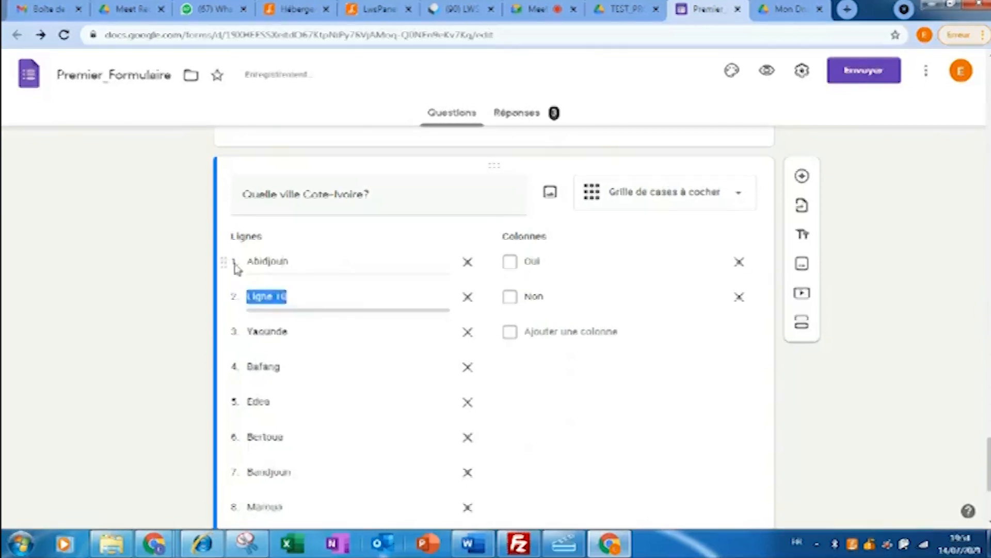
{"action": "type", "text": "Bouake"}
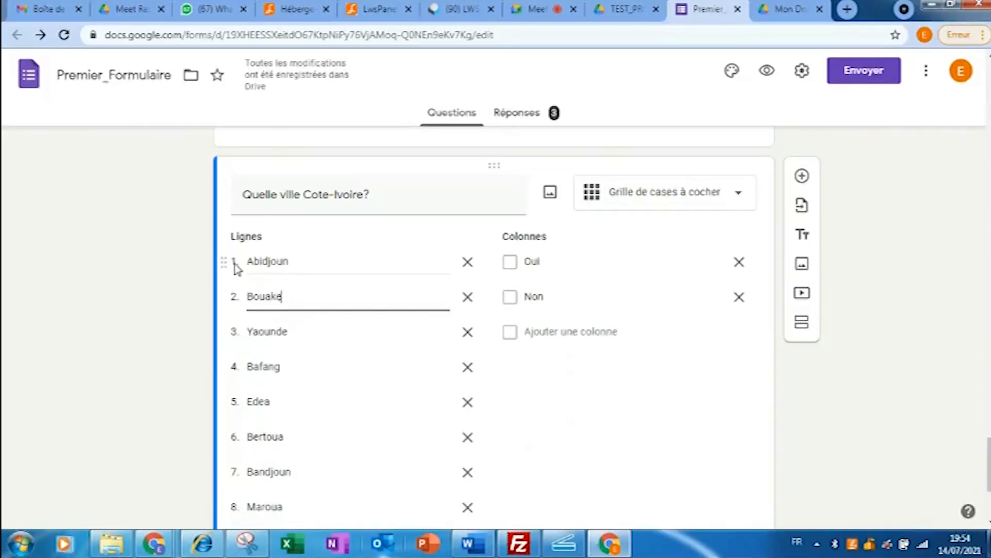
{"action": "key", "text": "Return"}
{"action": "type", "text": "D"}
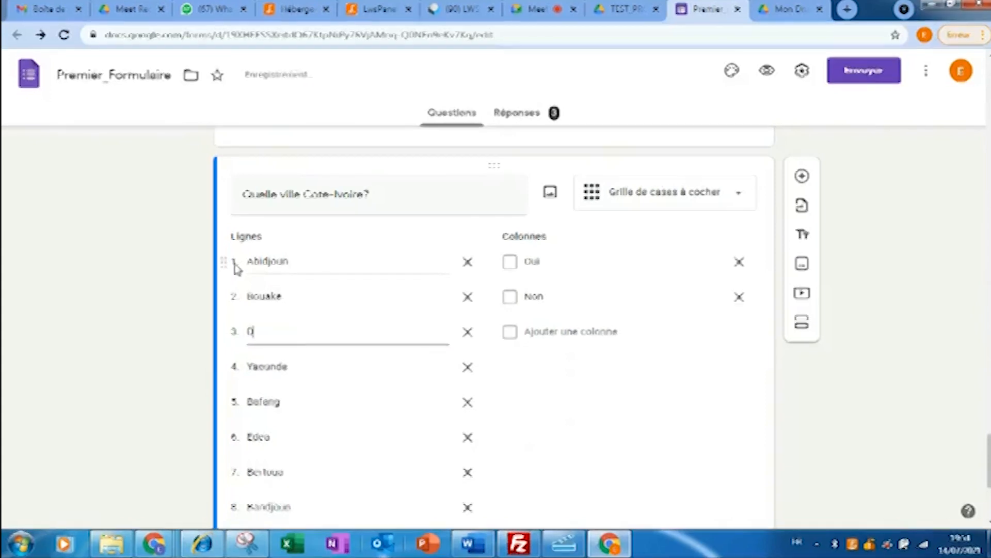
{"action": "type", "text": "joula"}
{"action": "key", "text": "Return"}
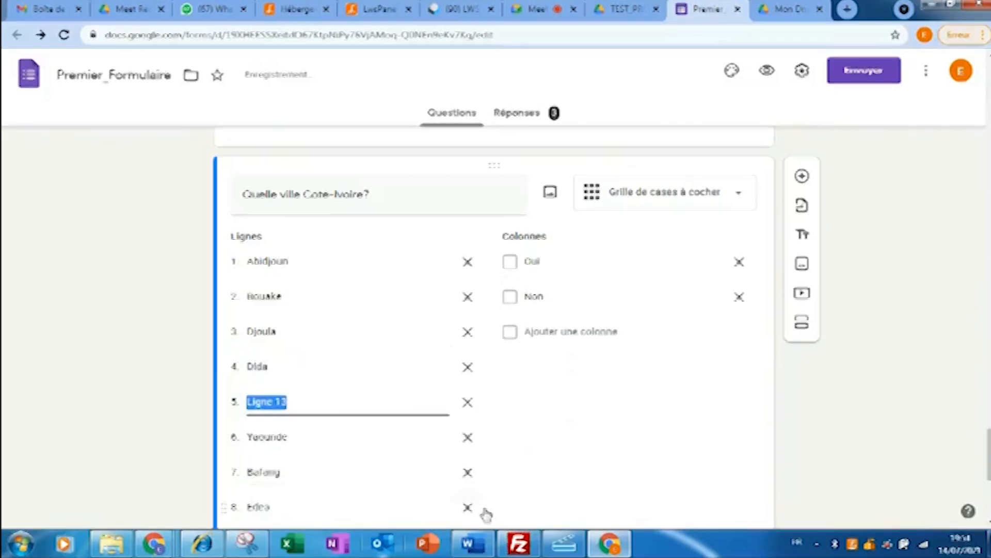
- Delete the leftover rows so only Abidjoun, Bouake, Djoula and Dida remain
{"action": "left_click", "coordinate": [468, 403]}
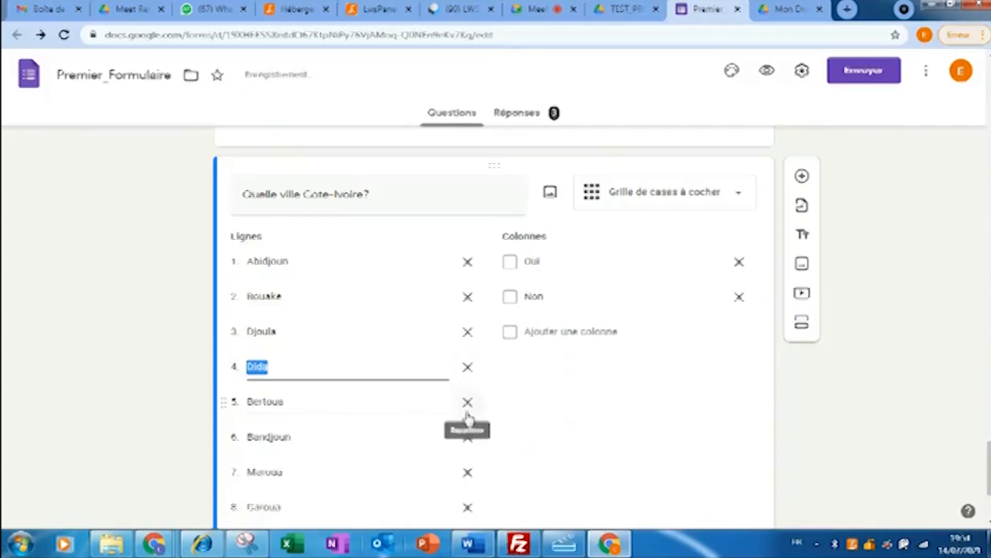
{"action": "left_click", "coordinate": [468, 406]}
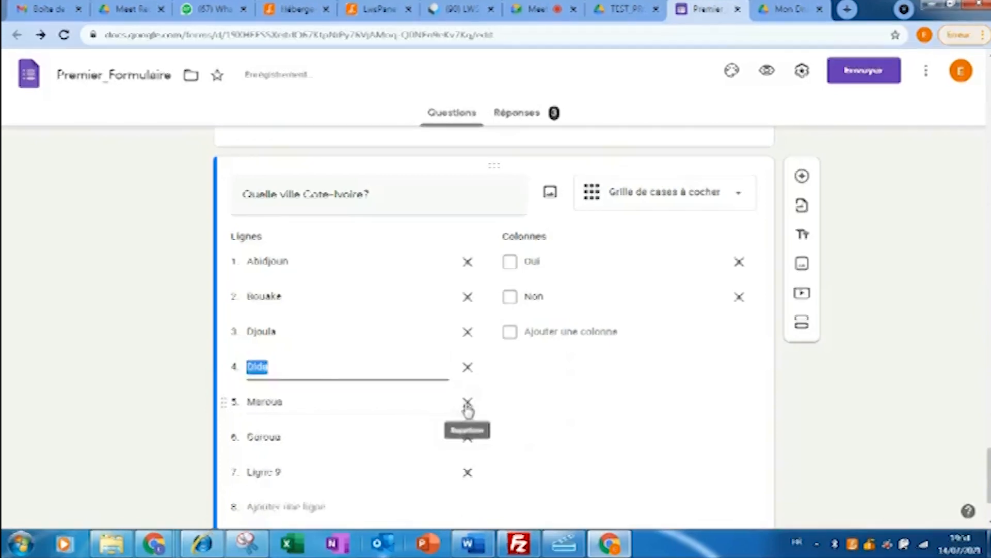
{"action": "left_click", "coordinate": [468, 404]}
{"action": "left_click", "coordinate": [468, 404]}
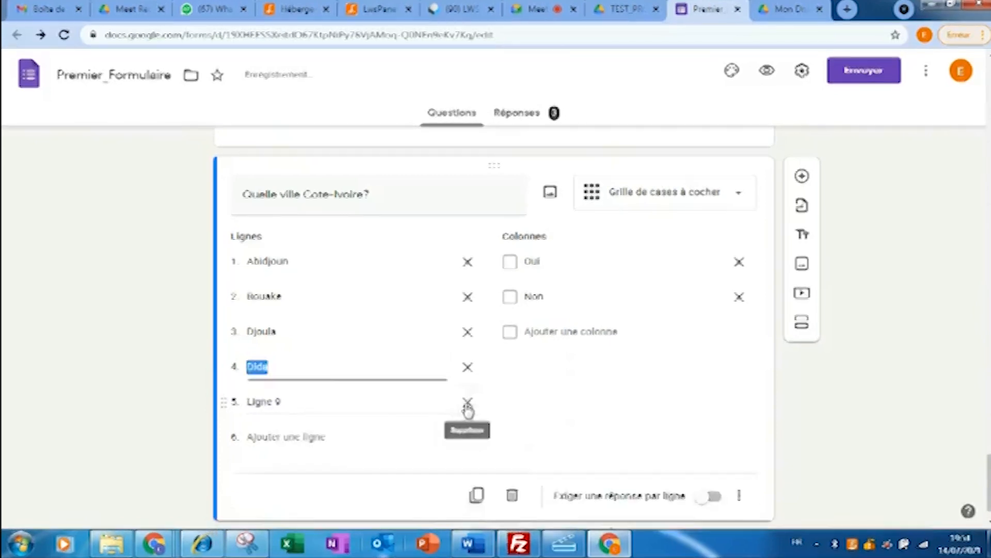
{"action": "left_click", "coordinate": [467, 404]}
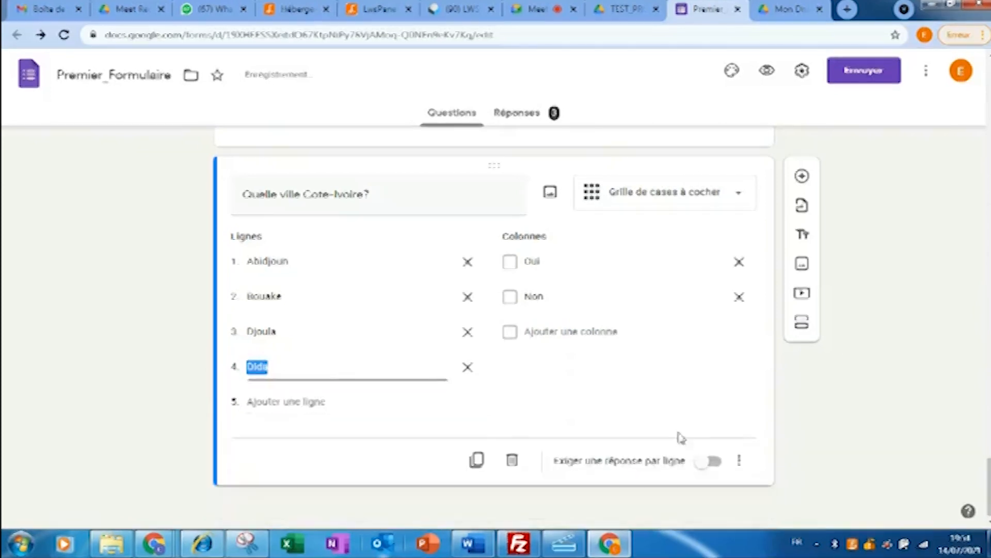
- Scroll the form to bring the 'Quel pays' country question into view
{"action": "scroll", "coordinate": [978, 399], "scroll_direction": "up", "scroll_amount": 12}
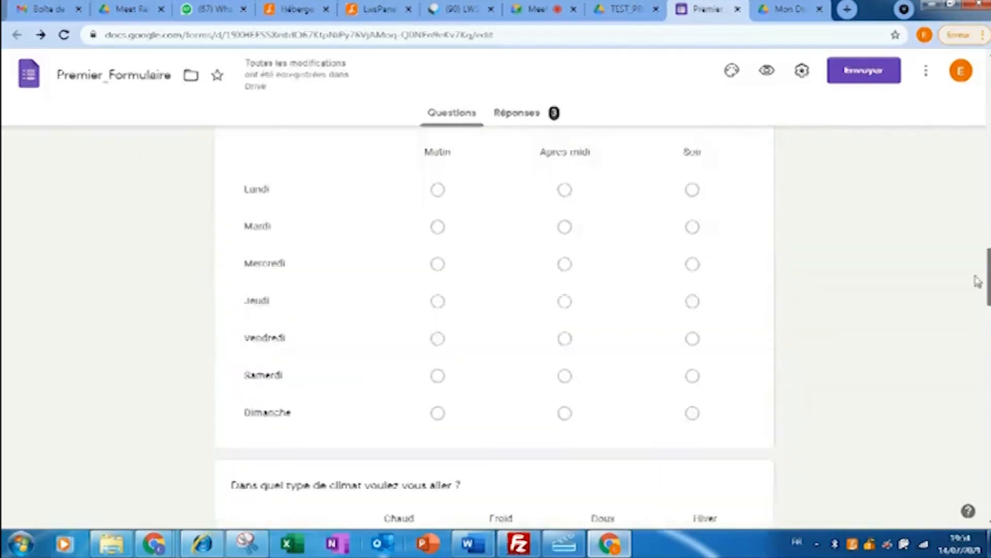
{"action": "scroll", "coordinate": [978, 398], "scroll_direction": "down", "scroll_amount": 14}
{"action": "scroll", "coordinate": [974, 471], "scroll_direction": "up", "scroll_amount": 4}
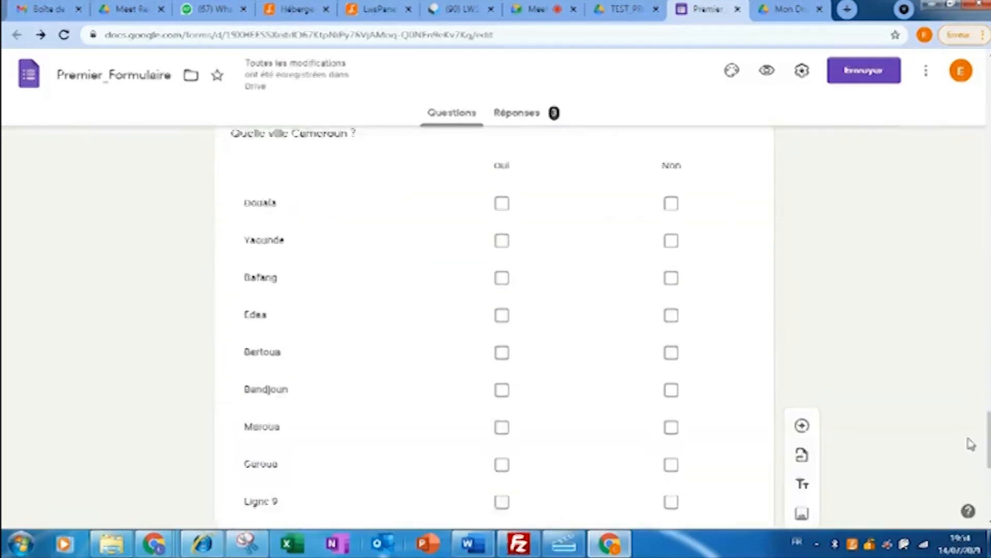
{"action": "scroll", "coordinate": [974, 250], "scroll_direction": "down", "scroll_amount": 15}
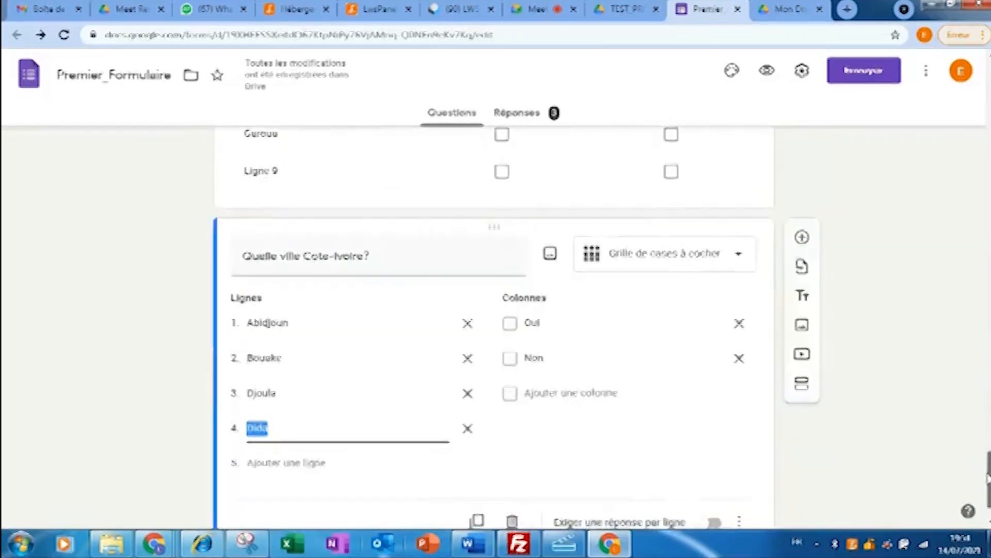
{"action": "left_click_drag", "start_coordinate": [965, 194], "coordinate": [962, 215]}
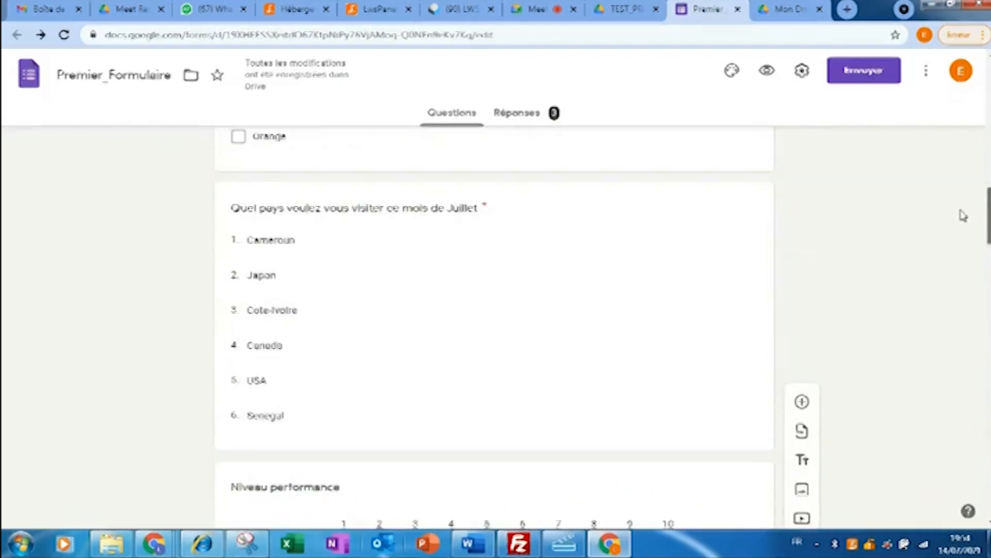
- Enable answer-based section routing on the country question and send Cameroun to page 2
{"action": "left_click", "coordinate": [291, 245]}
{"action": "left_click_drag", "start_coordinate": [989, 217], "coordinate": [989, 232]}
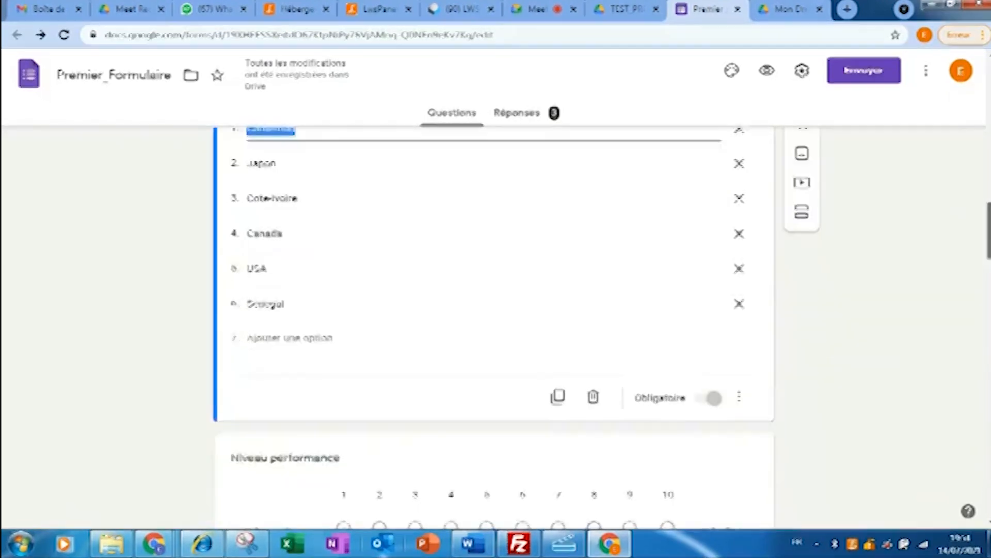
{"action": "left_click", "coordinate": [744, 367]}
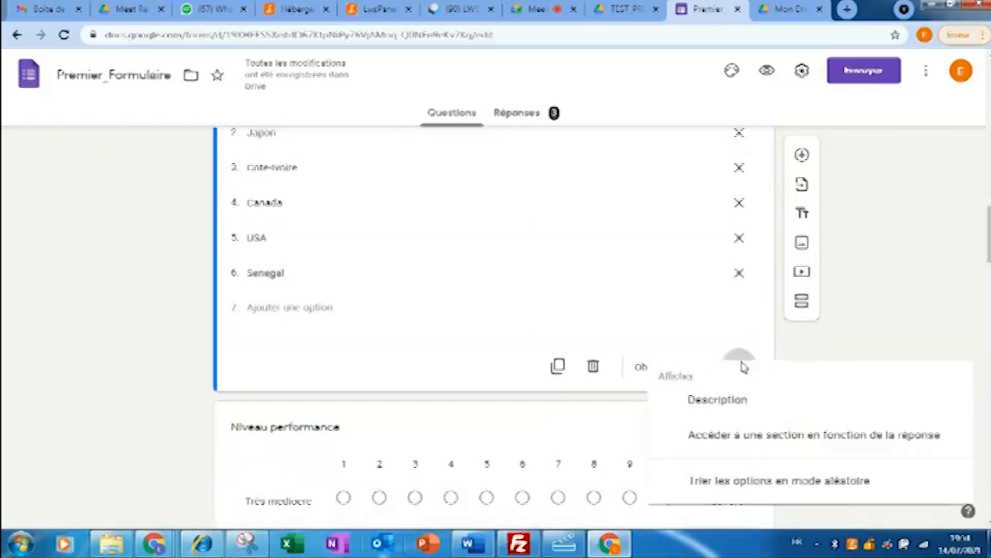
{"action": "left_click", "coordinate": [759, 440]}
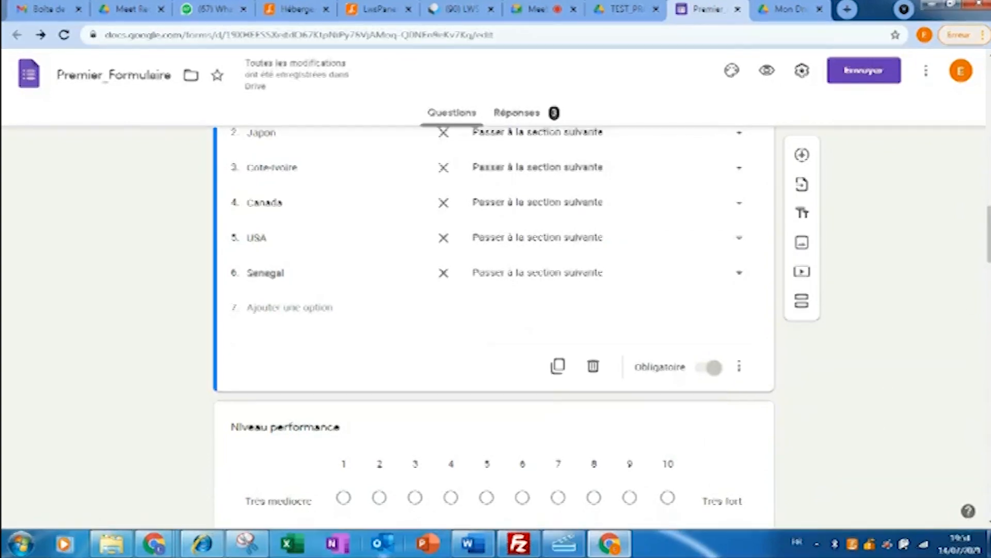
{"action": "scroll", "coordinate": [496, 310], "scroll_direction": "up", "scroll_amount": 5}
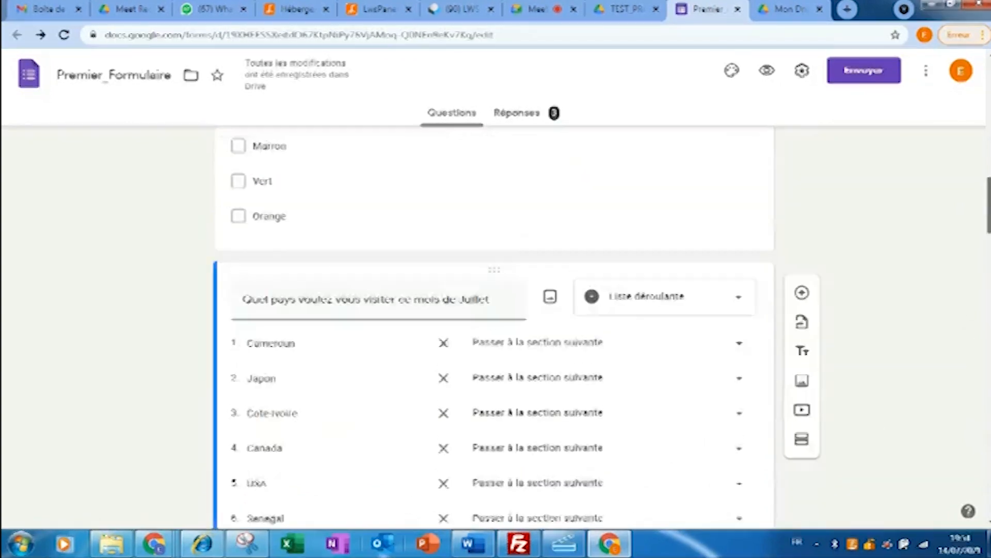
{"action": "scroll", "coordinate": [496, 310], "scroll_direction": "down", "scroll_amount": 1}
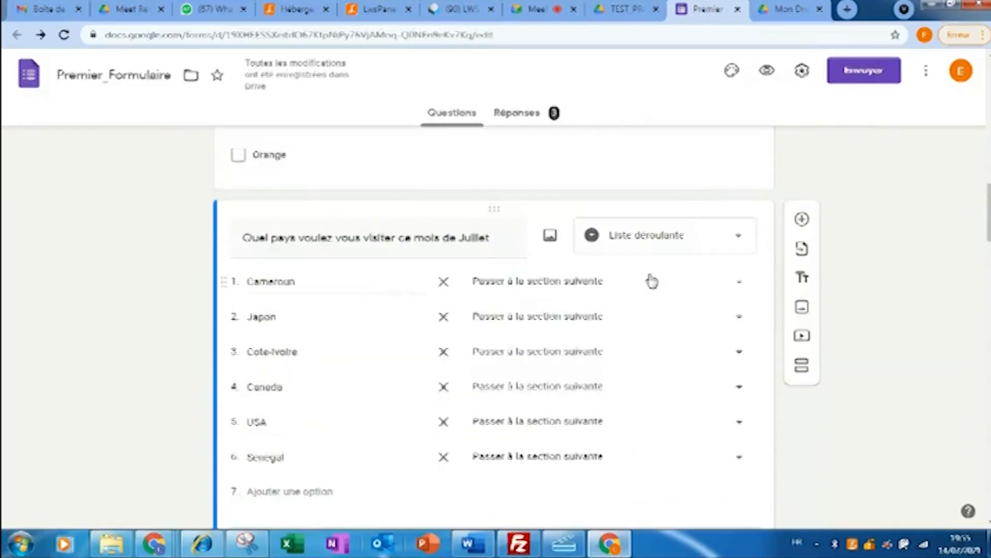
{"action": "left_click", "coordinate": [739, 285]}
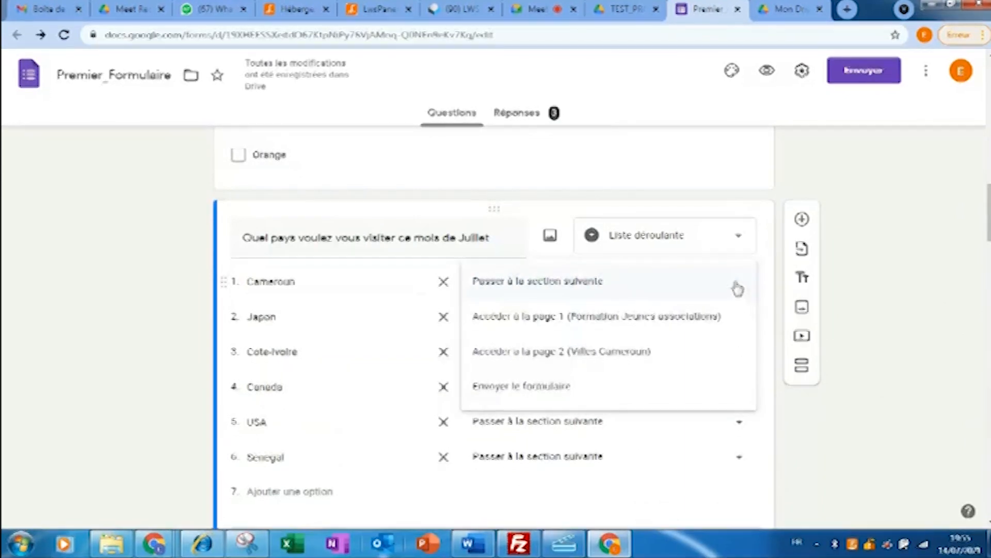
{"action": "left_click", "coordinate": [563, 356]}
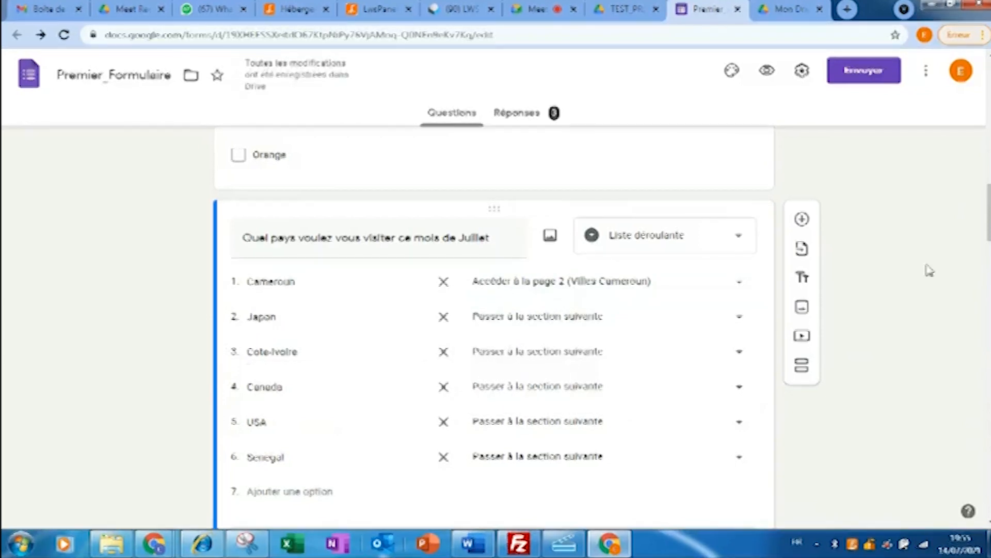
{"action": "mouse_move", "coordinate": [990, 208]}
{"action": "left_mouse_down"}
{"action": "mouse_move", "coordinate": [979, 487]}
{"action": "mouse_move", "coordinate": [979, 213]}
{"action": "left_mouse_up"}
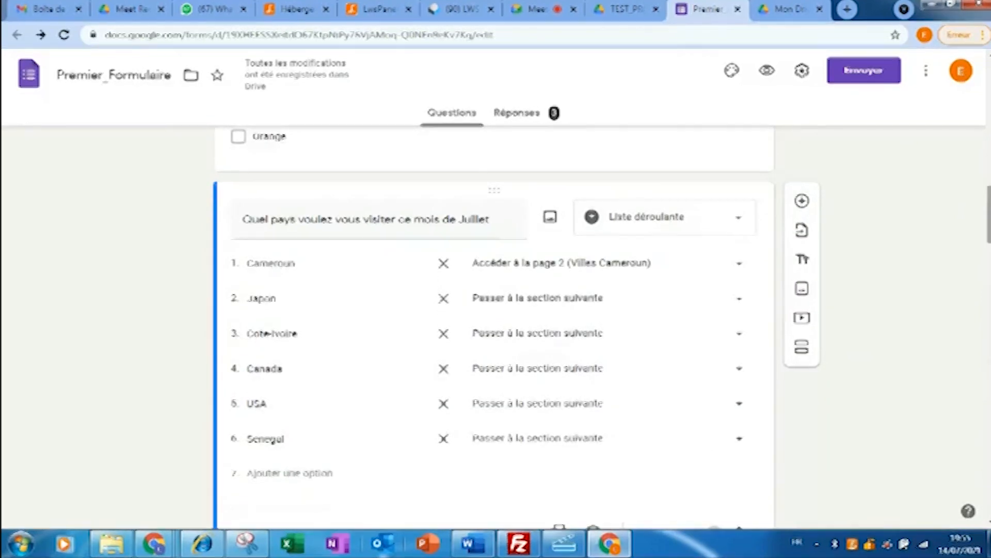
{"action": "left_click", "coordinate": [740, 333]}
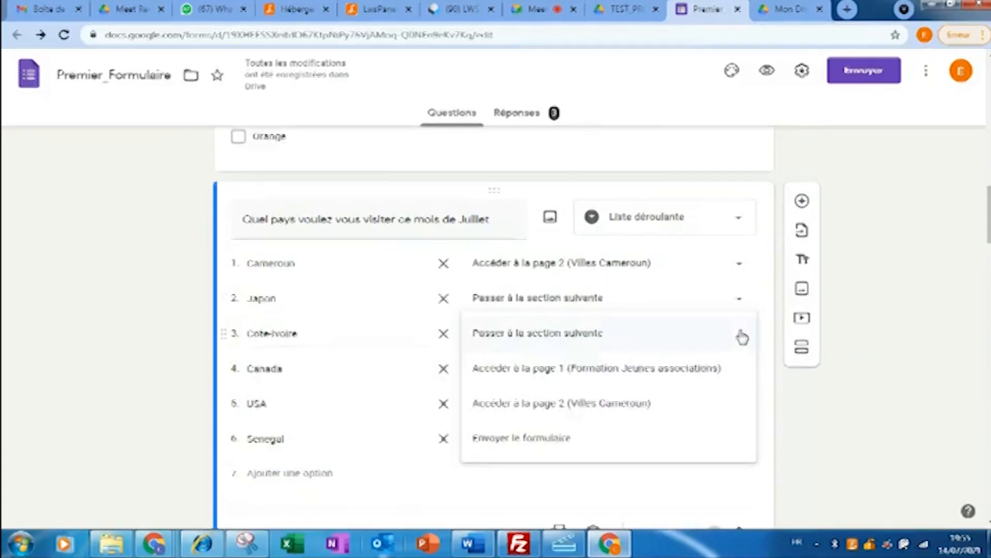
{"action": "left_click", "coordinate": [925, 307]}
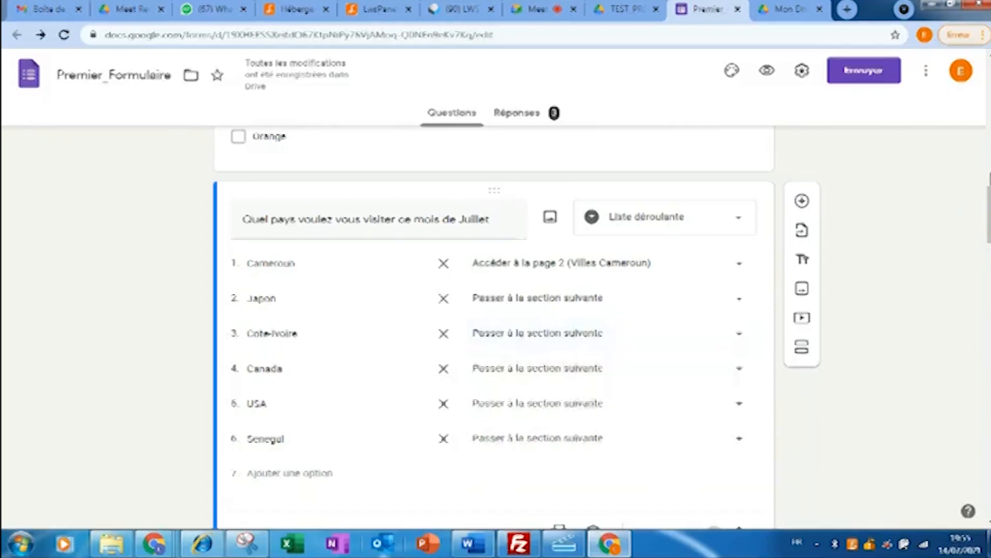
{"action": "left_click_drag", "start_coordinate": [988, 188], "coordinate": [982, 449]}
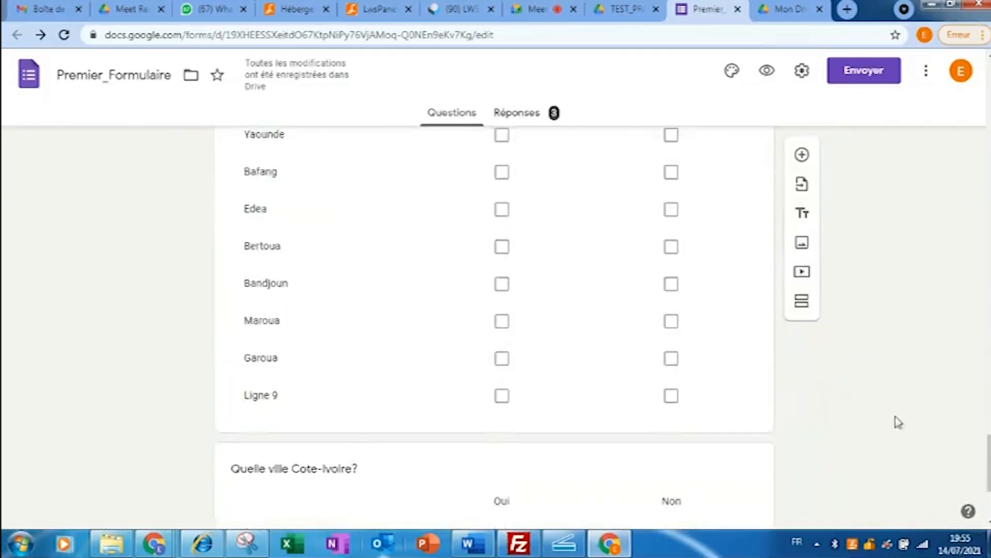
- Insert a new untitled section right after the Cote-Ivoire city grid
{"action": "left_click", "coordinate": [401, 473]}
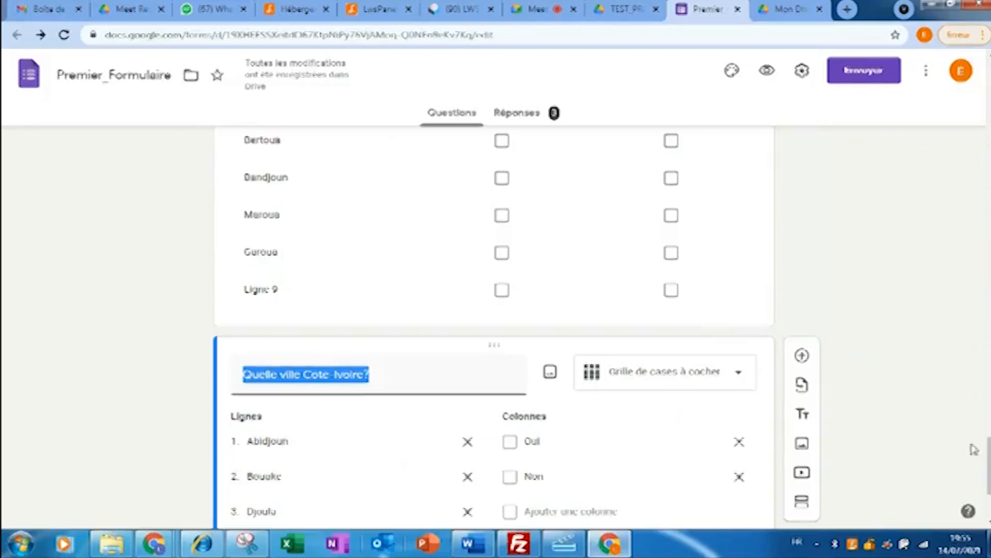
{"action": "mouse_move", "coordinate": [988, 459]}
{"action": "left_mouse_down"}
{"action": "mouse_move", "coordinate": [988, 376]}
{"action": "mouse_move", "coordinate": [988, 475]}
{"action": "left_mouse_up"}
{"action": "left_click", "coordinate": [802, 430]}
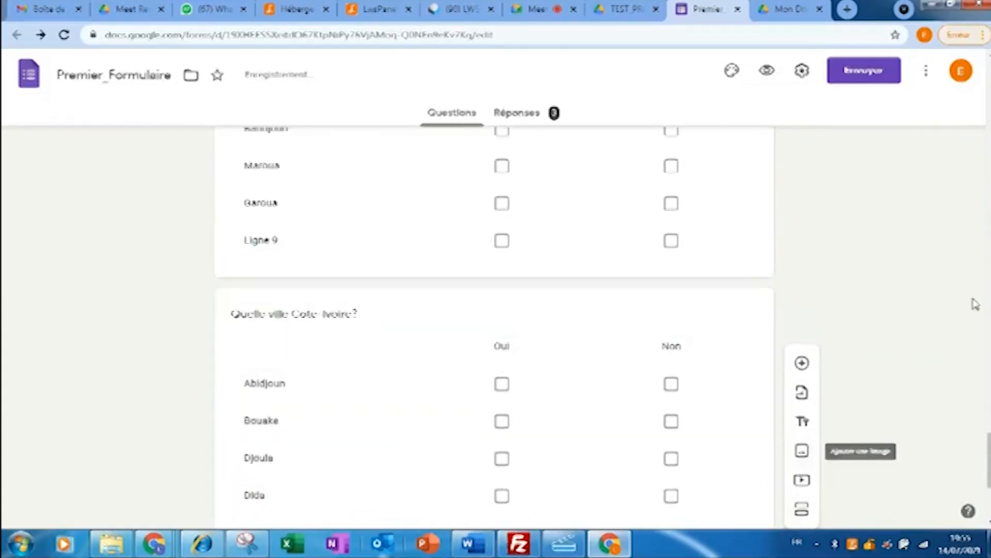
- Title the new section 'Villes Cotes Ivoire'
{"action": "left_click_drag", "start_coordinate": [989, 461], "coordinate": [988, 490]}
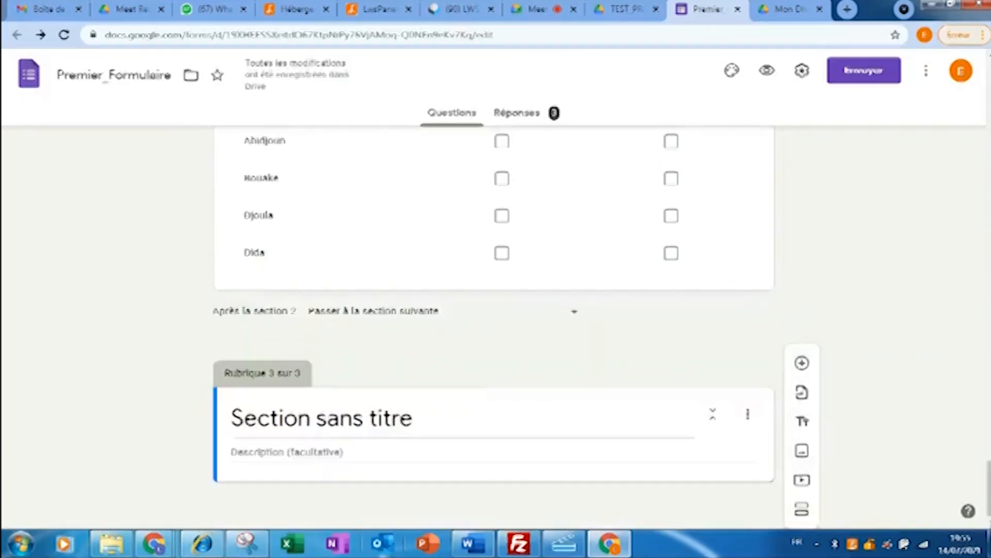
{"action": "left_click", "coordinate": [439, 414]}
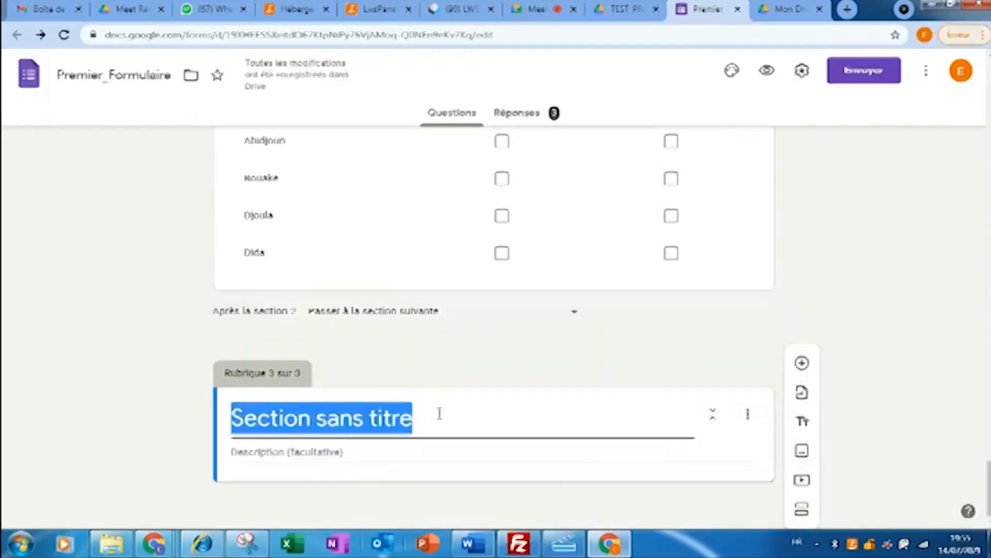
{"action": "type", "text": "Villes C"}
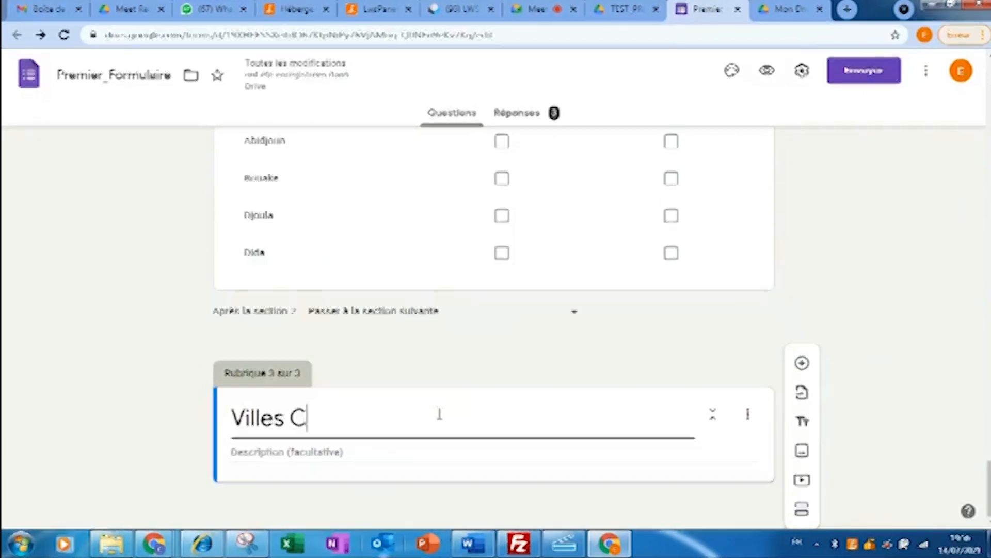
{"action": "type", "text": "otes"}
{"action": "type", "text": "Ivoire"}
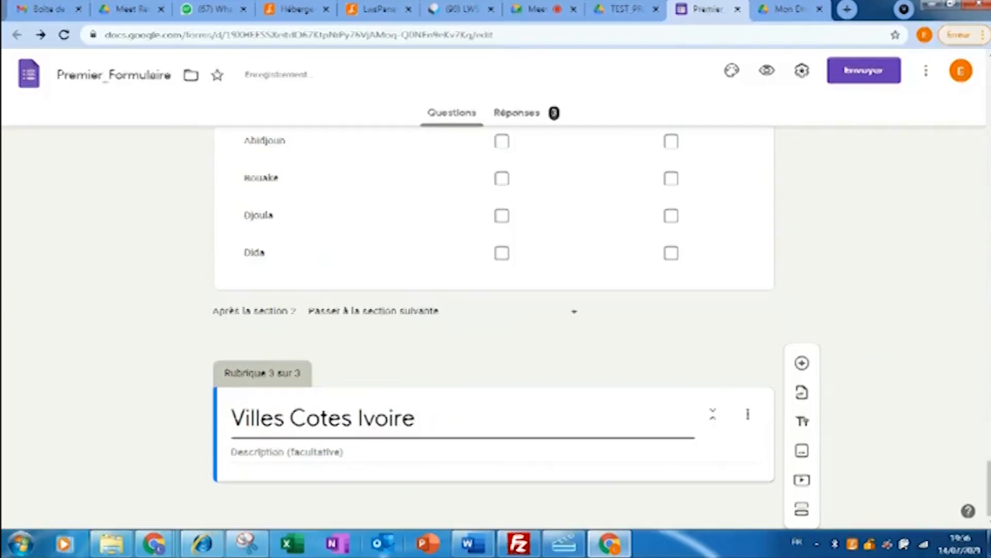
- Move the 'Quelle ville Cote-Ivoire?' grid into the Villes Cotes Ivoire section
{"action": "scroll", "coordinate": [448, 386], "scroll_direction": "up", "scroll_amount": 5}
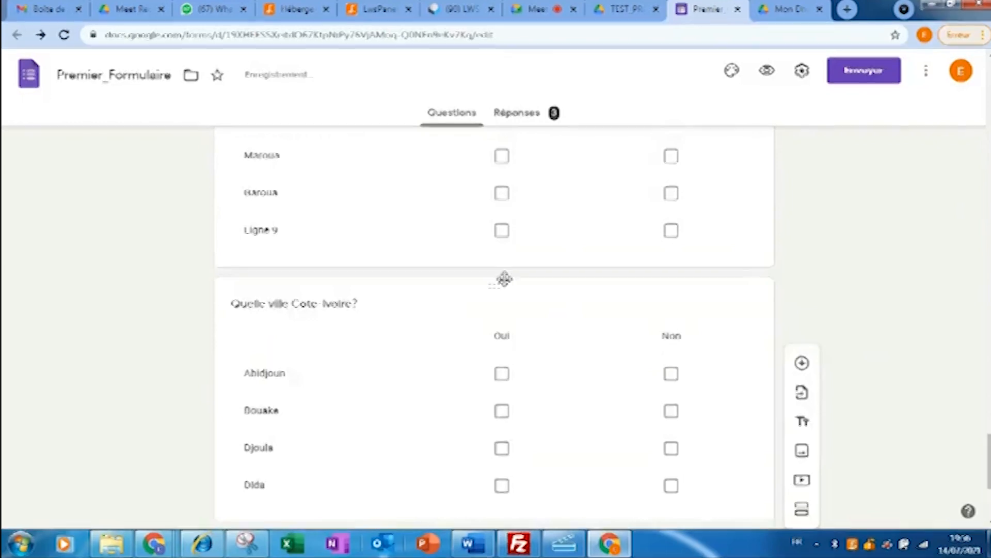
{"action": "scroll", "coordinate": [495, 425], "scroll_direction": "up", "scroll_amount": 4}
{"action": "left_click_drag", "start_coordinate": [494, 492], "coordinate": [458, 326]}
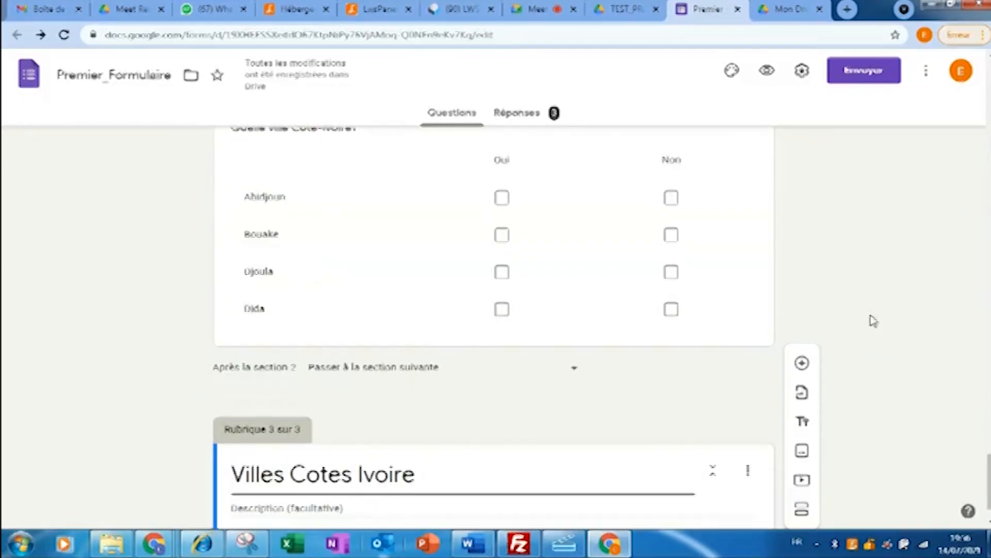
{"action": "left_click_drag", "start_coordinate": [989, 487], "coordinate": [964, 476]}
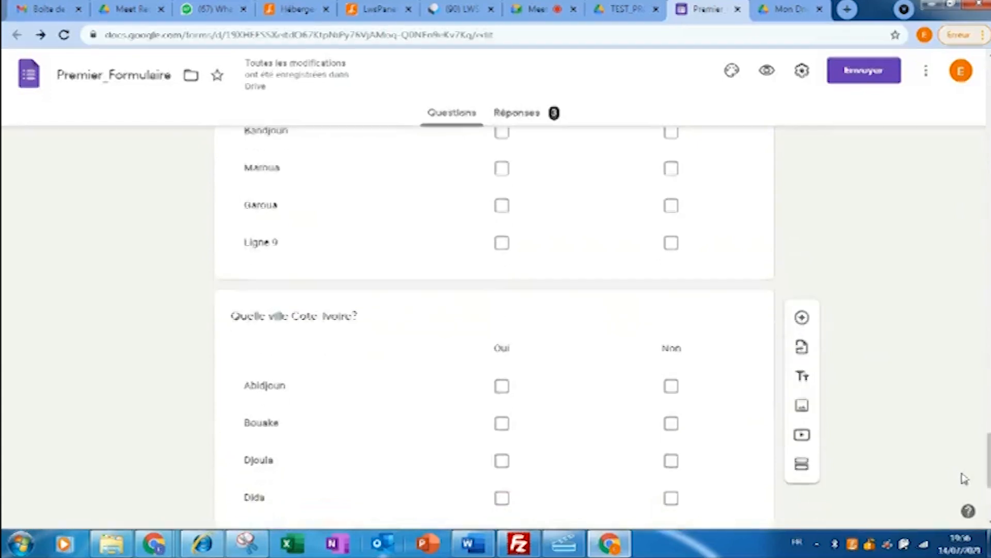
{"action": "left_click", "coordinate": [498, 372]}
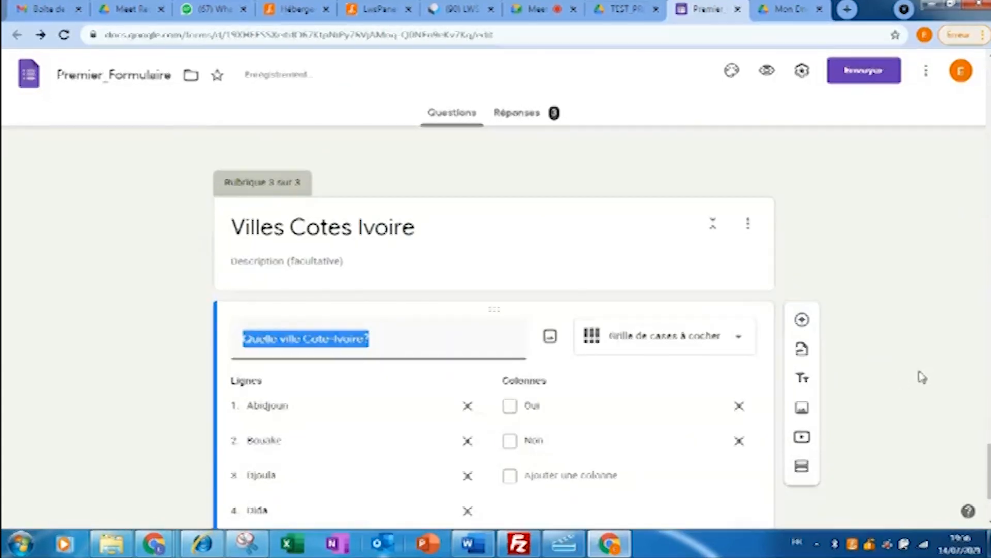
{"action": "left_click_drag", "start_coordinate": [987, 454], "coordinate": [974, 219]}
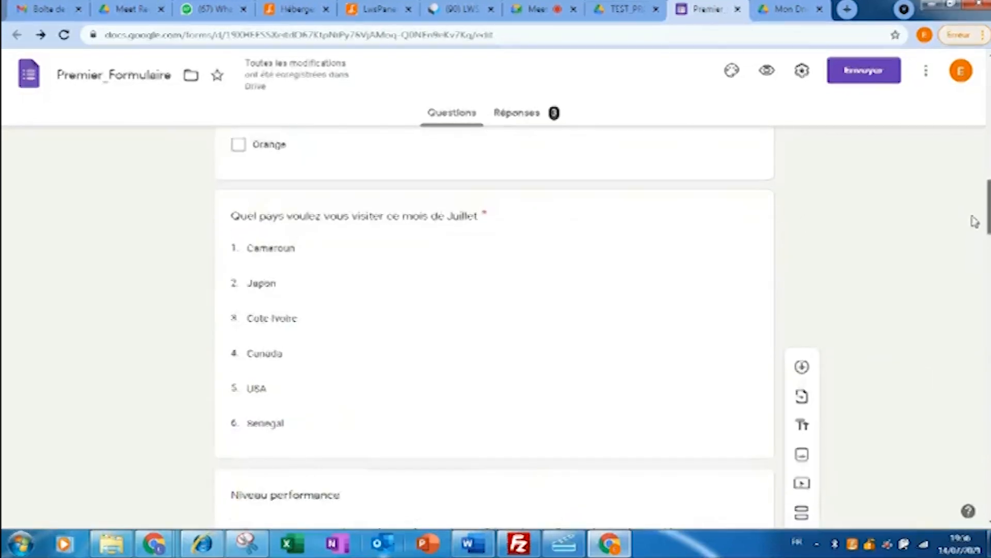
- Keep Cameroun routed to page 2 and send Cote-Ivoire to page 3 (Villes Cotes Ivoire)
{"action": "left_click", "coordinate": [542, 244]}
{"action": "left_click", "coordinate": [741, 274]}
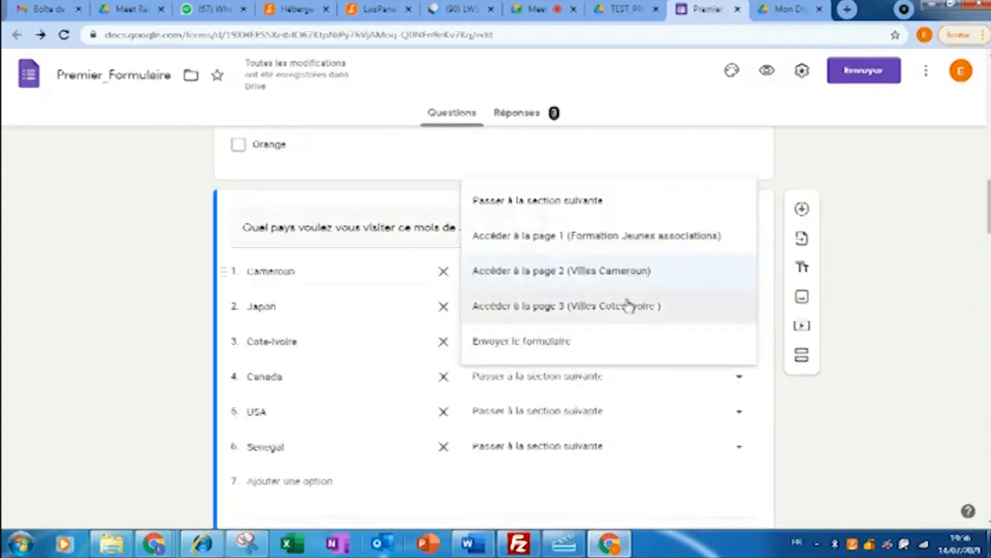
{"action": "left_click", "coordinate": [623, 280]}
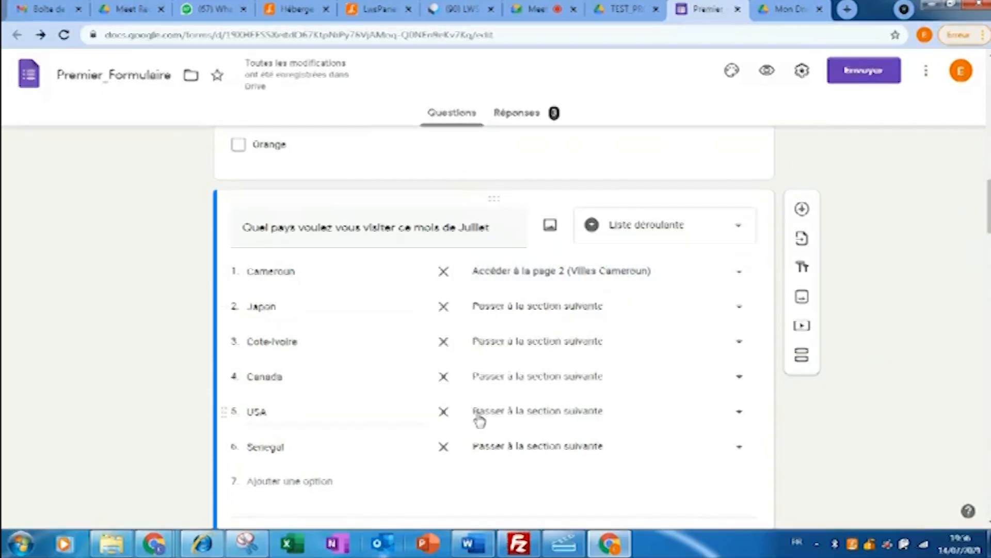
{"action": "left_click", "coordinate": [739, 342]}
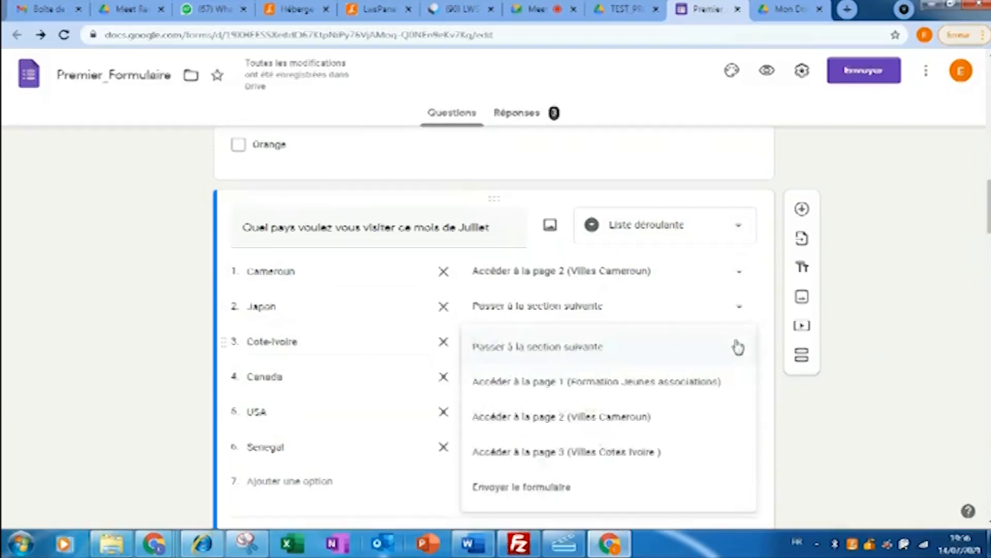
{"action": "left_click", "coordinate": [659, 461]}
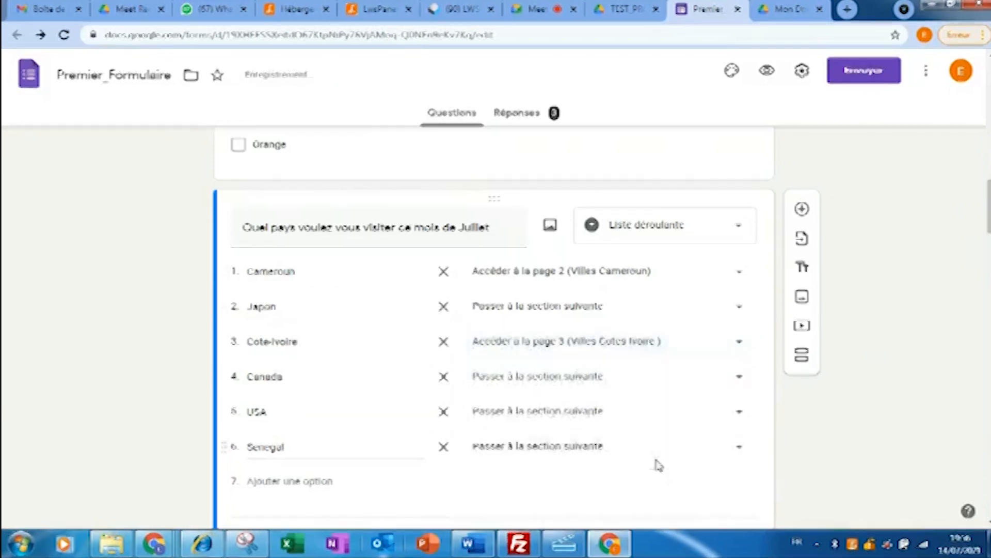